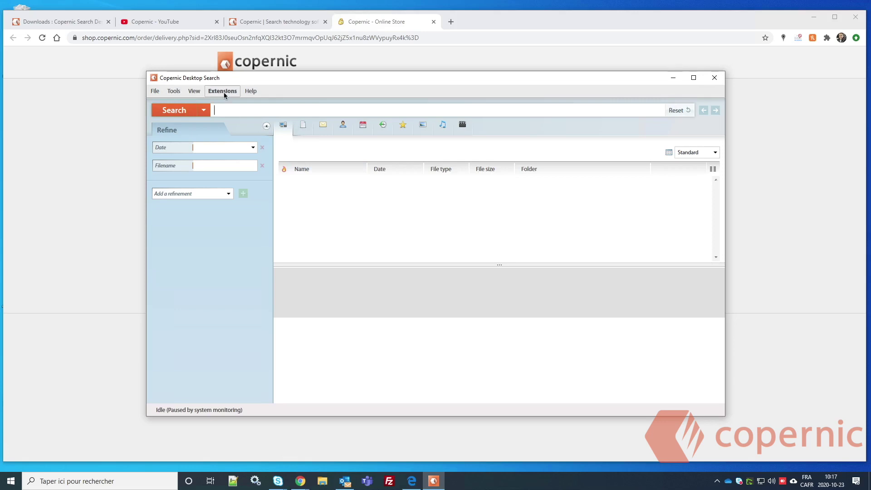
# Step: Open the Tools menu in Copernic Desktop Search
pyautogui.click(177, 92)
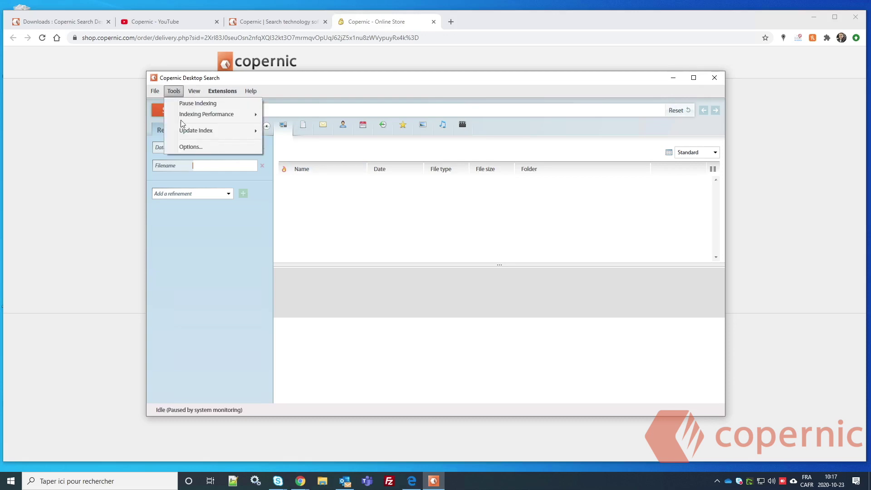
# Step: Open Tools > Options, landing on the Emails & Organizer page
pyautogui.click(189, 148)
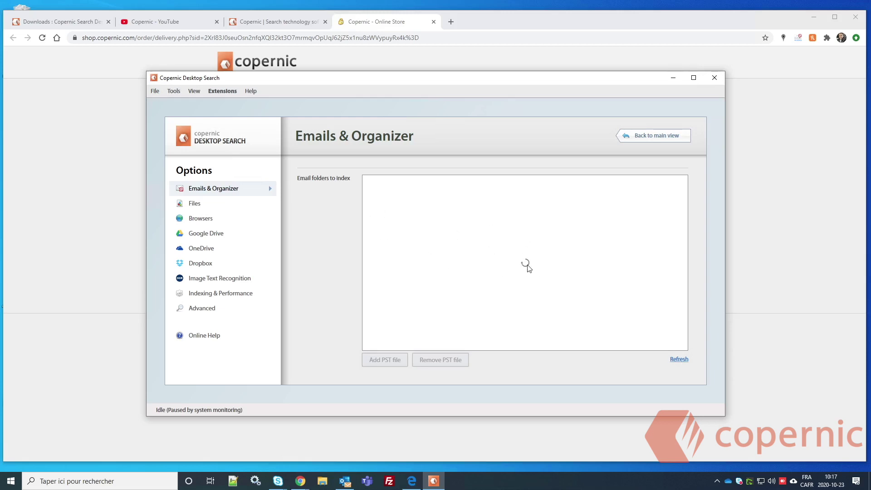
pyautogui.click(202, 311)
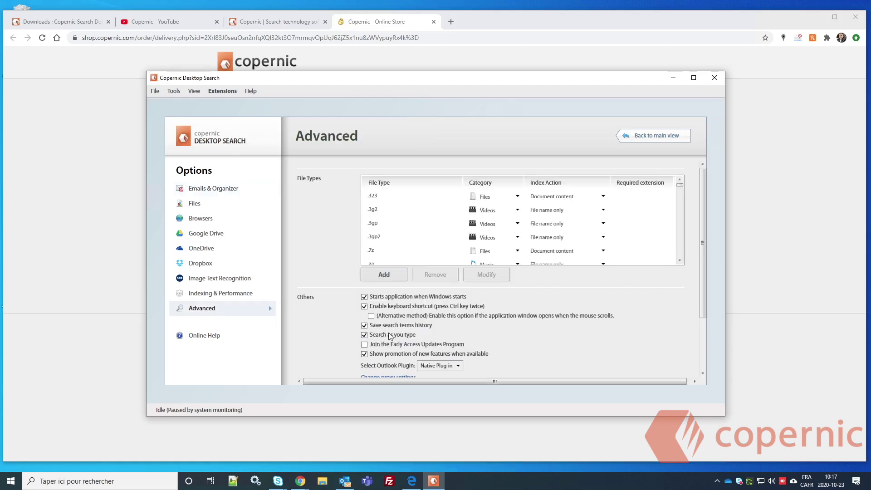
pyautogui.scroll(-3, 393, 336)
pyautogui.scroll(-1, 396, 336)
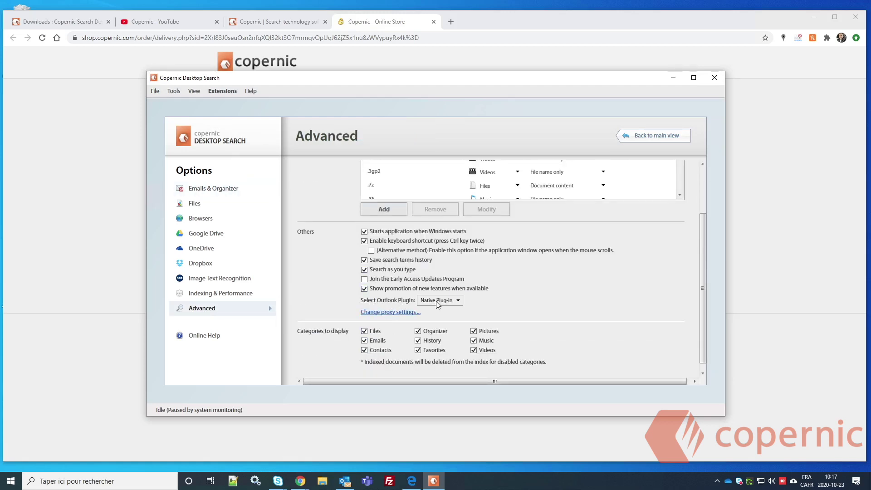
pyautogui.click(458, 300)
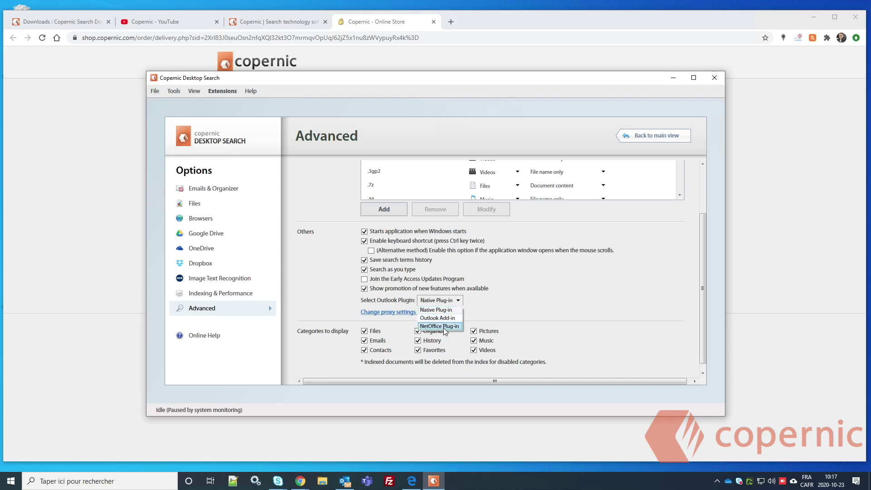
pyautogui.click(459, 300)
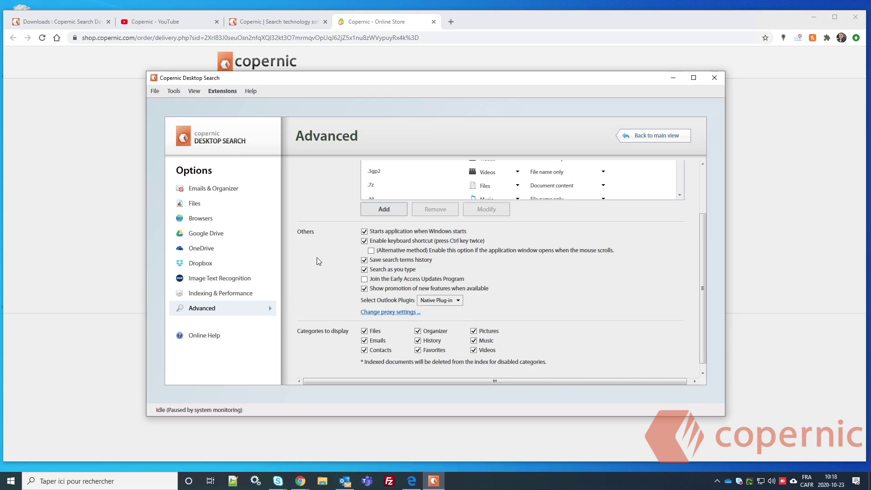
pyautogui.click(458, 301)
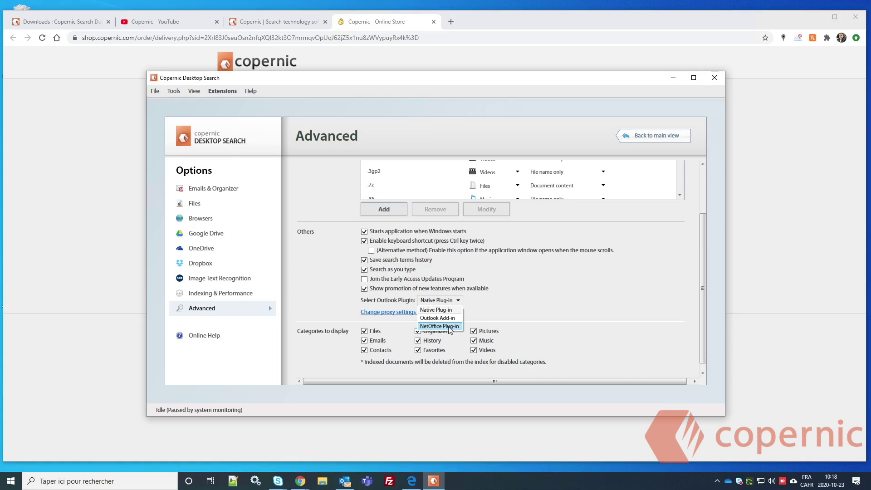
pyautogui.click(452, 312)
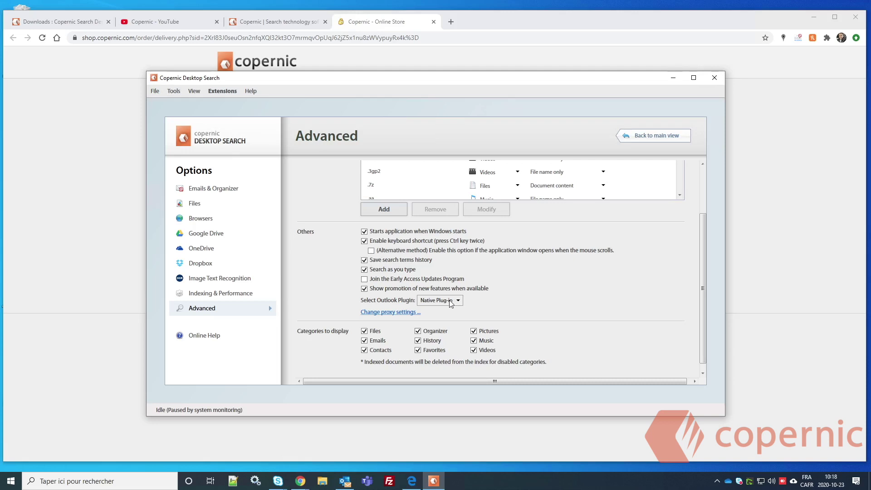
pyautogui.click(204, 190)
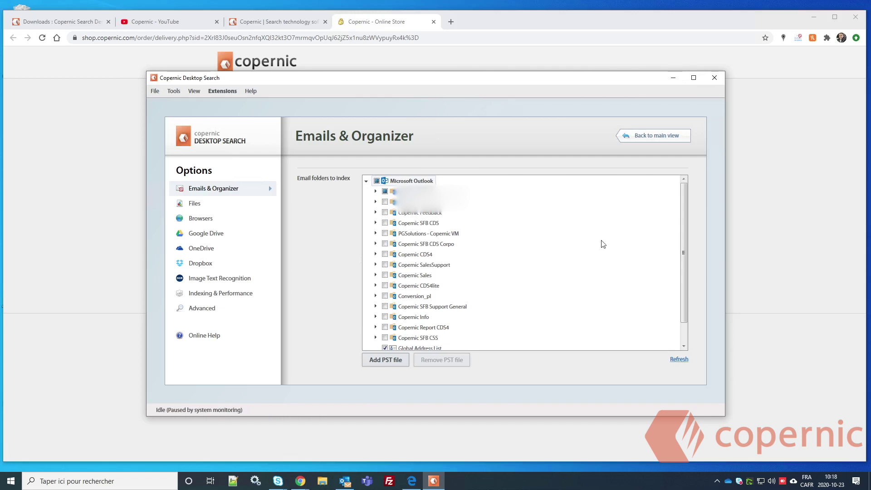
# Step: Expand the first Outlook account and uncheck Windows Contacts so it is no longer indexed
pyautogui.moveTo(682, 208)
pyautogui.mouseDown()
pyautogui.moveTo(682, 235)
pyautogui.moveTo(680, 215)
pyautogui.mouseUp()
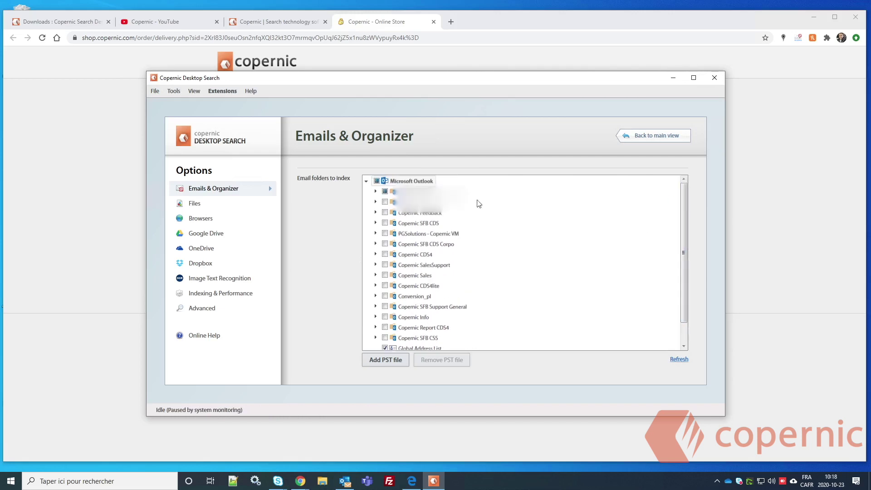
pyautogui.click(375, 191)
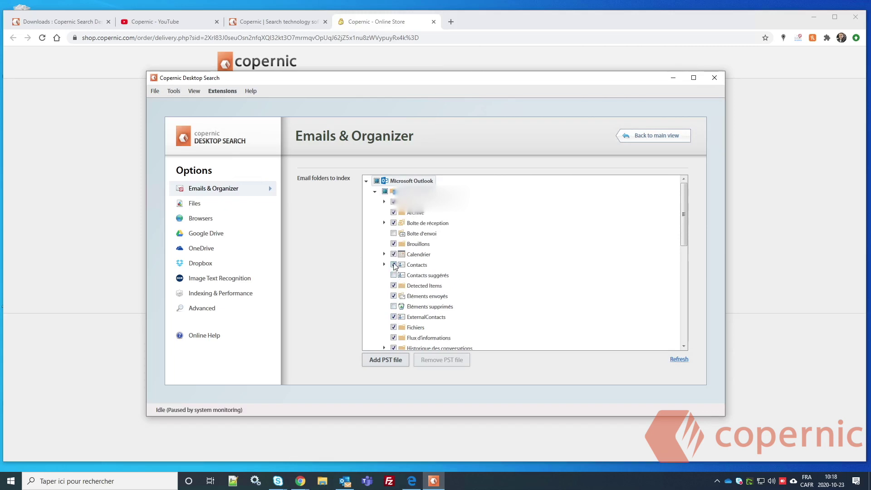
pyautogui.moveTo(684, 222); pyautogui.dragTo(682, 338)
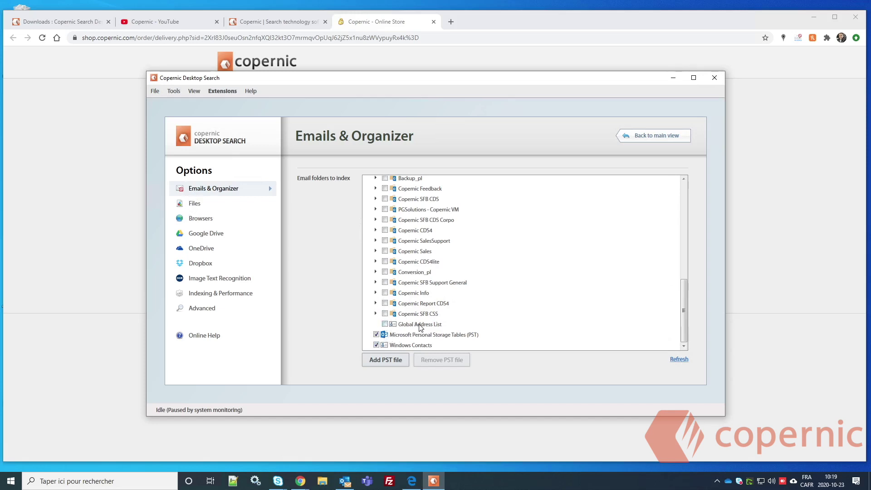
pyautogui.click(376, 345)
pyautogui.moveTo(683, 313); pyautogui.dragTo(683, 213)
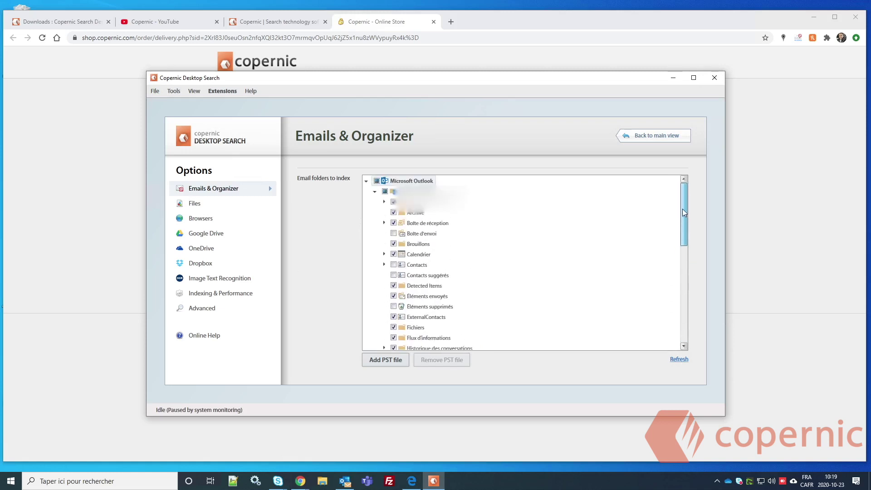
# Step: In Files options, set the Videos folder's Index Action to Skip all and add a blank folder entry
pyautogui.click(192, 205)
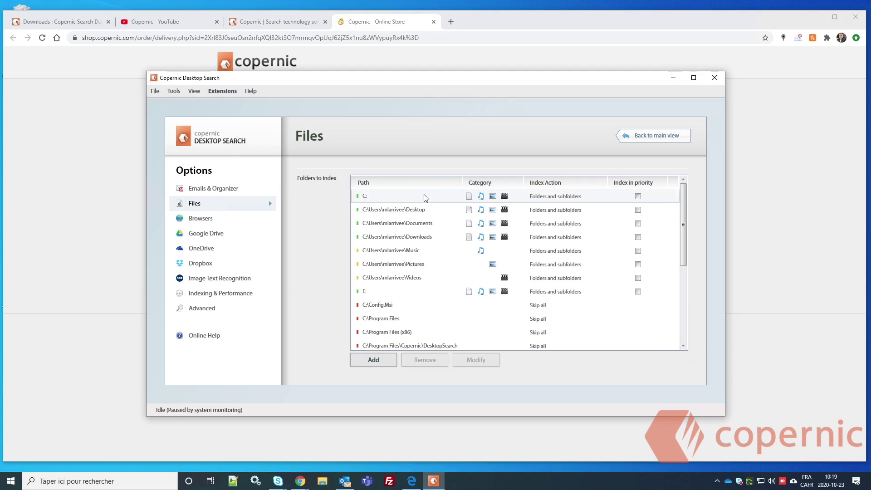
pyautogui.click(367, 200)
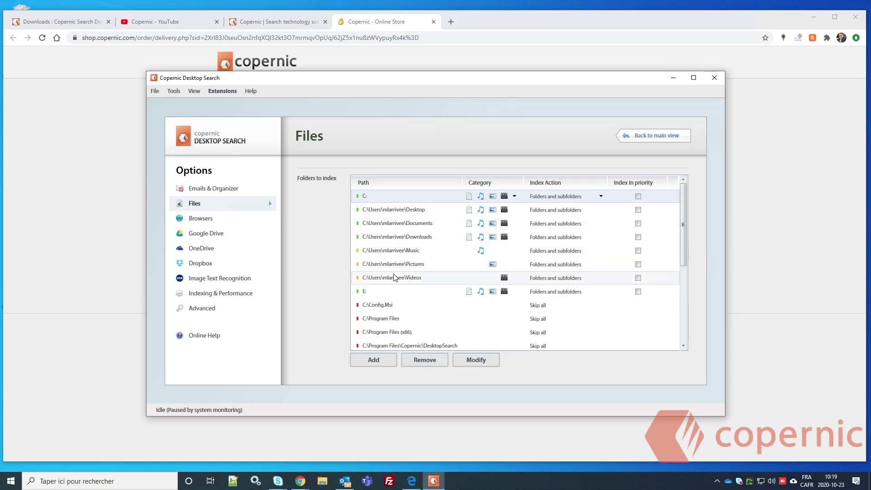
pyautogui.click(393, 281)
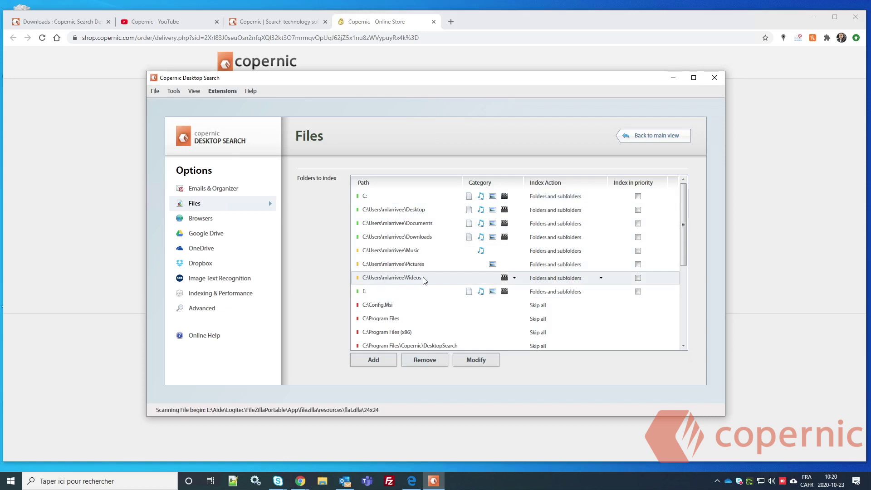
pyautogui.click(586, 279)
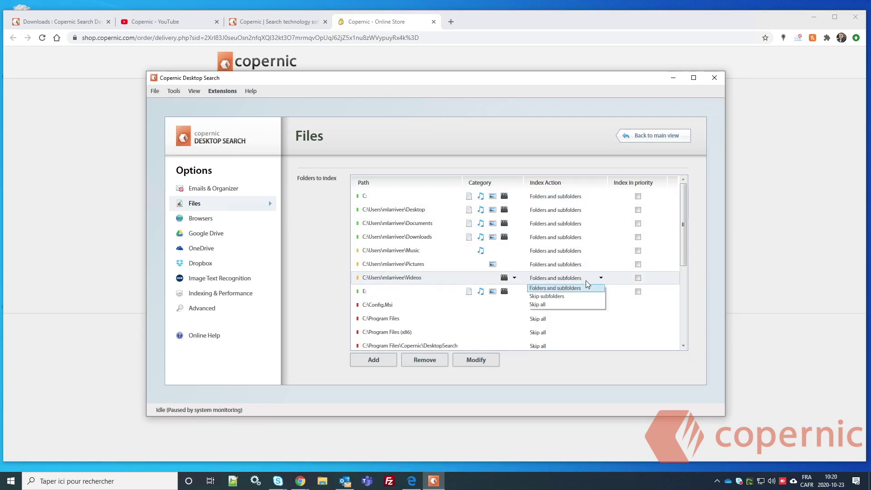
pyautogui.click(547, 303)
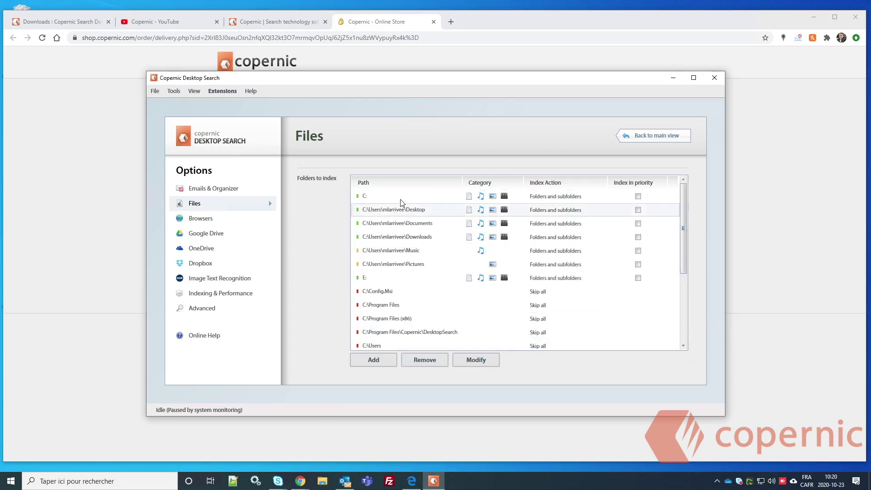
pyautogui.click(374, 359)
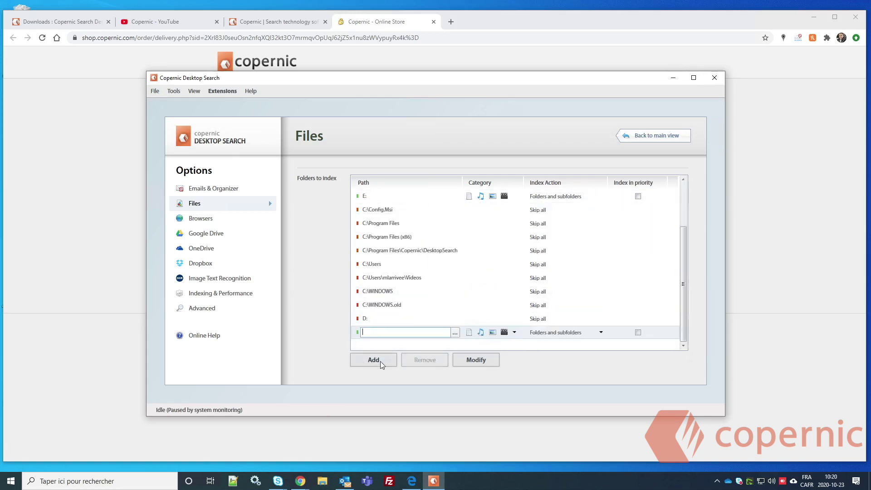
# Step: Check the new entry's folder browser, Index Action choices and Category dropdown without choosing anything
pyautogui.click(454, 333)
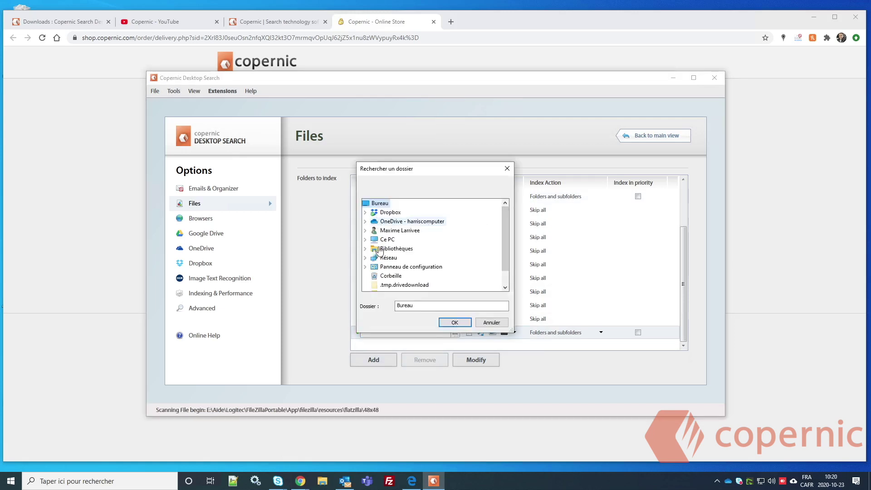
pyautogui.click(492, 322)
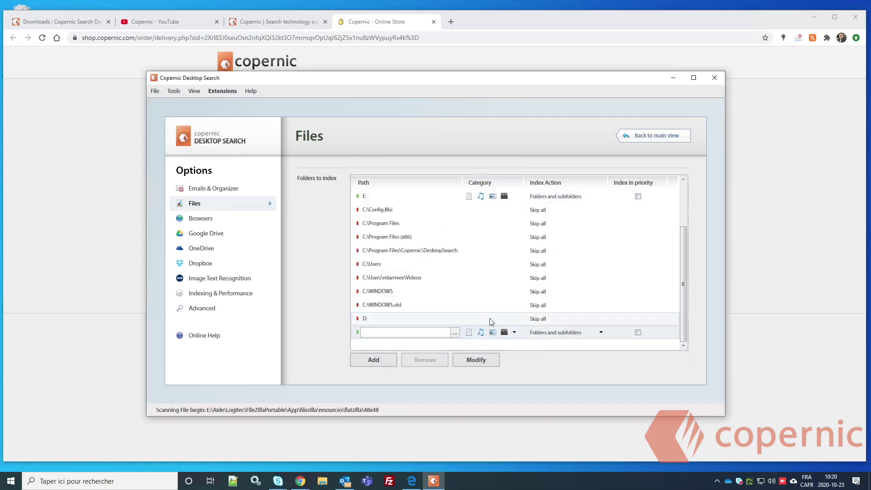
pyautogui.click(581, 331)
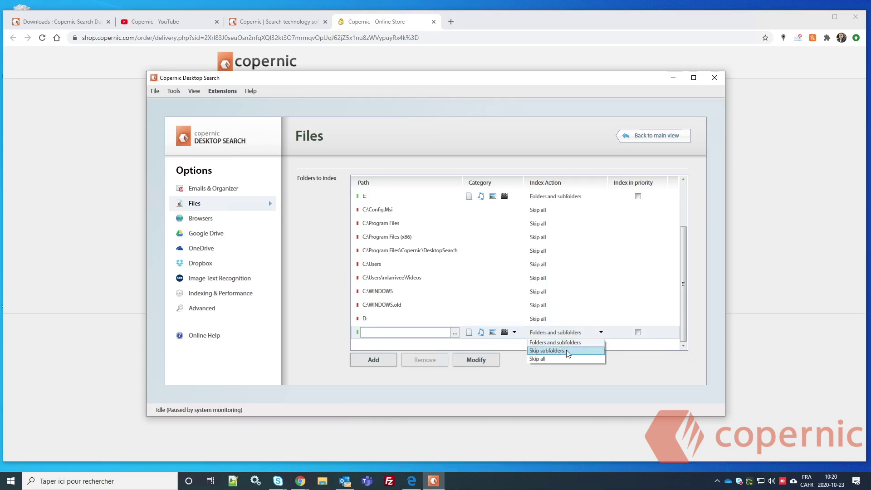
pyautogui.click(514, 334)
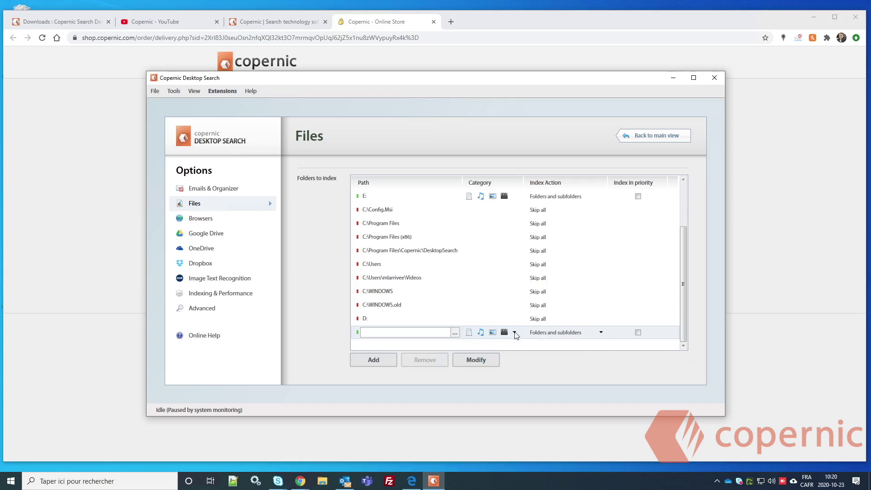
pyautogui.click(514, 333)
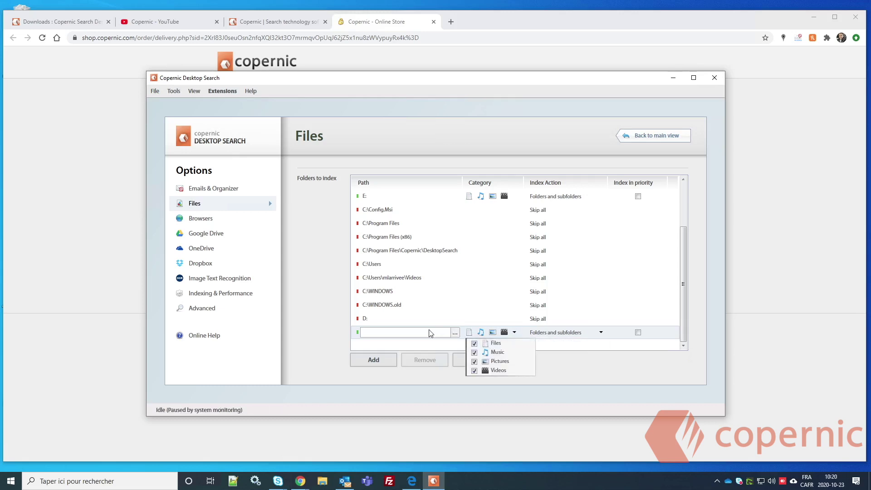
# Step: Toggle the Files, Pictures and Videos categories off and back on, then discard the blank entry
pyautogui.click(474, 344)
pyautogui.click(475, 362)
pyautogui.click(475, 370)
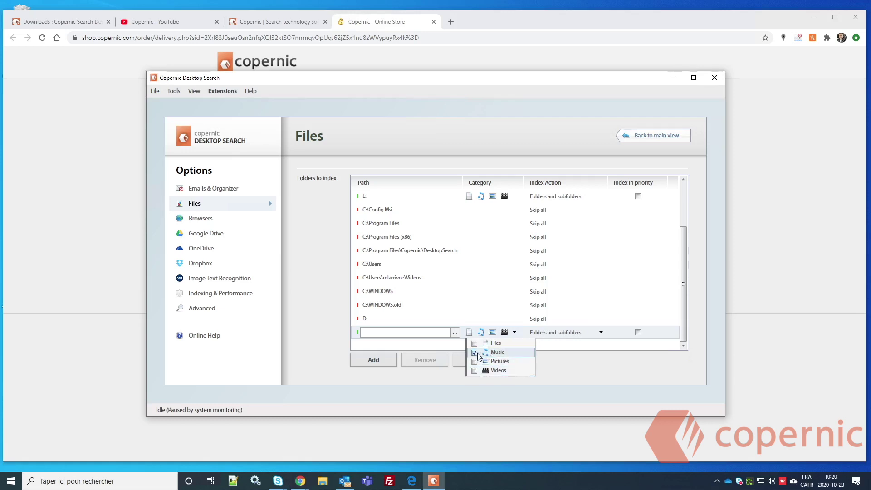
pyautogui.click(474, 343)
pyautogui.click(474, 362)
pyautogui.click(475, 371)
pyautogui.click(682, 281)
pyautogui.moveTo(682, 279); pyautogui.dragTo(683, 227)
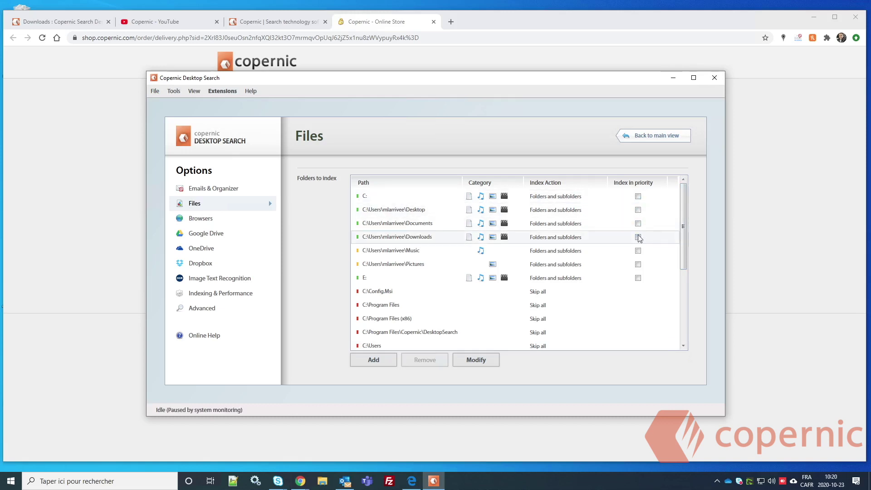
# Step: Turn on Index in priority for the Desktop, Documents and Downloads folders
pyautogui.click(638, 210)
pyautogui.click(638, 223)
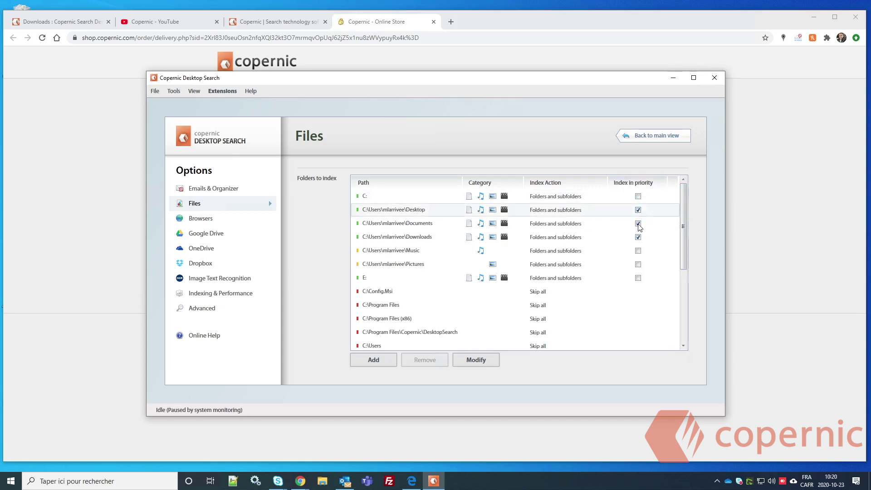
pyautogui.click(638, 223)
pyautogui.click(638, 238)
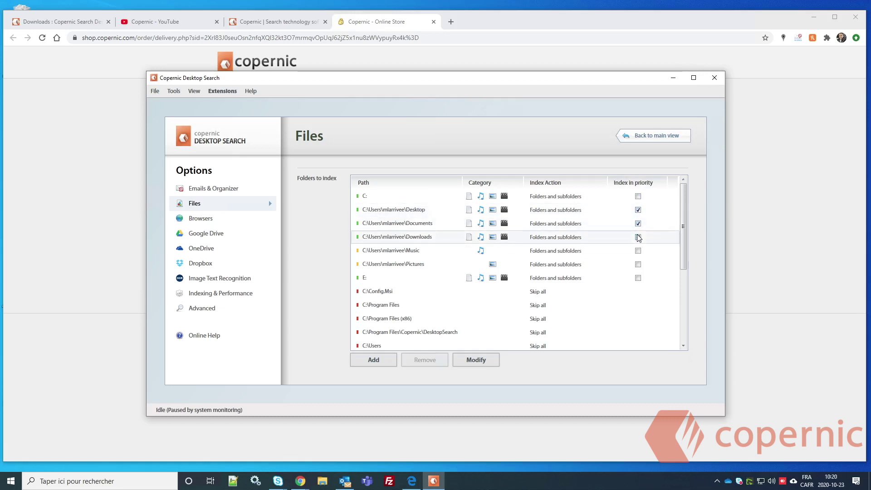
pyautogui.moveTo(682, 225); pyautogui.dragTo(684, 266)
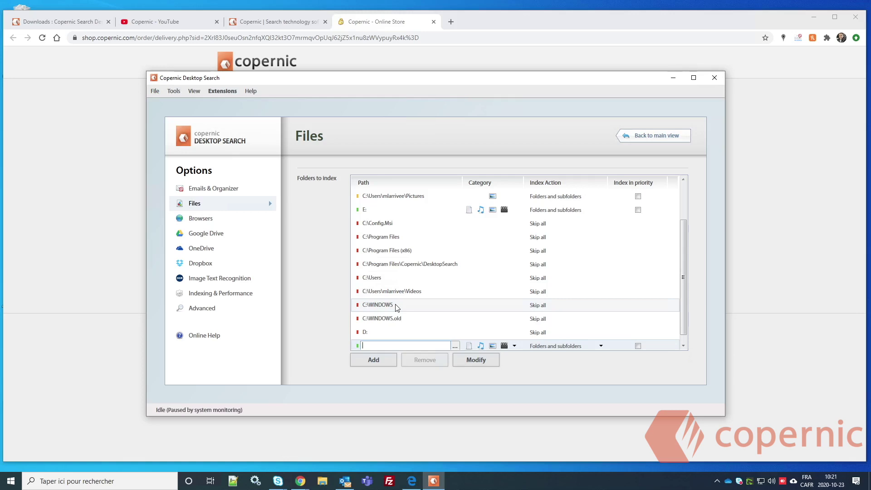
# Step: Cancel the empty folder row and start a fresh folder entry
pyautogui.press('Escape')
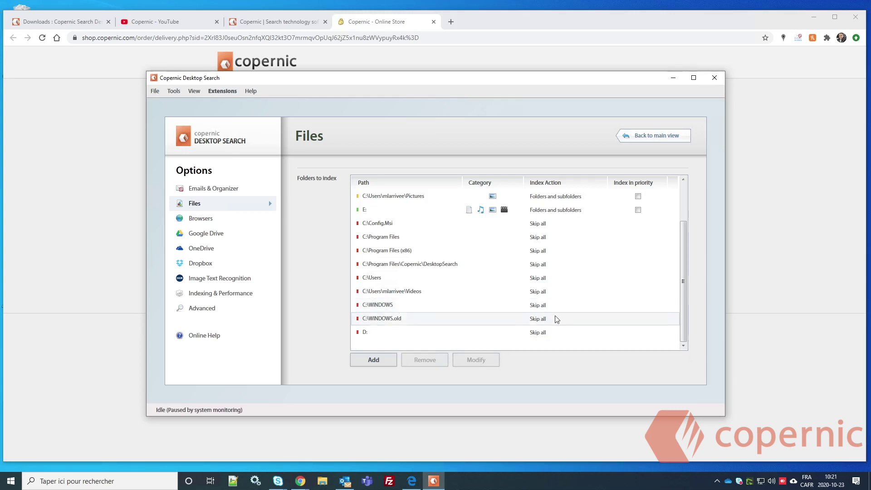
pyautogui.scroll(3, 650, 317)
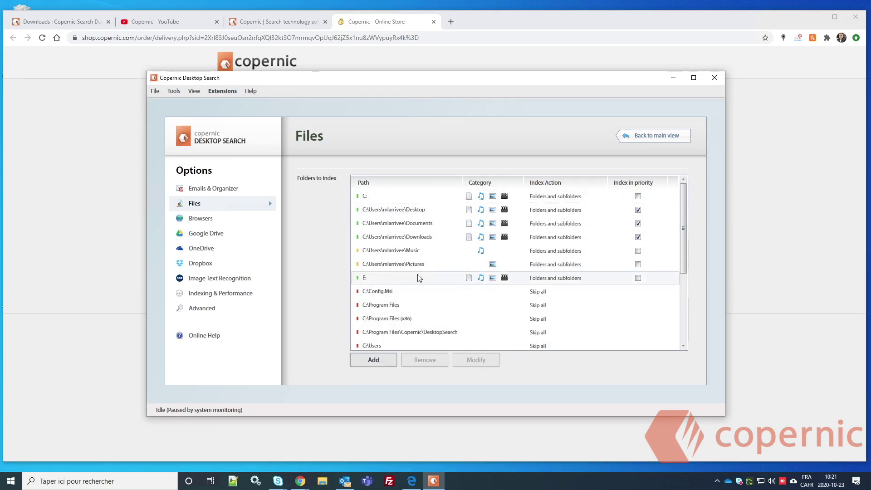
pyautogui.click(382, 361)
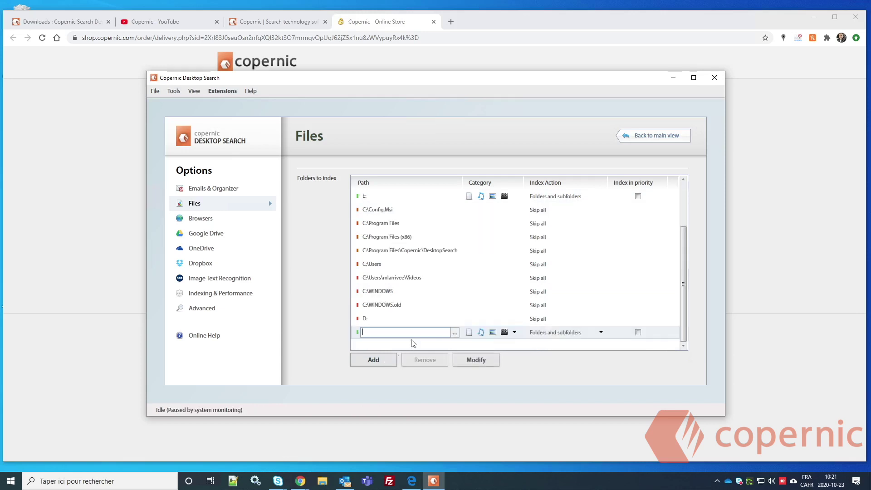
# Step: Add the echanges (N:) network drive to the indexed folders, including its subfolders
pyautogui.click(455, 333)
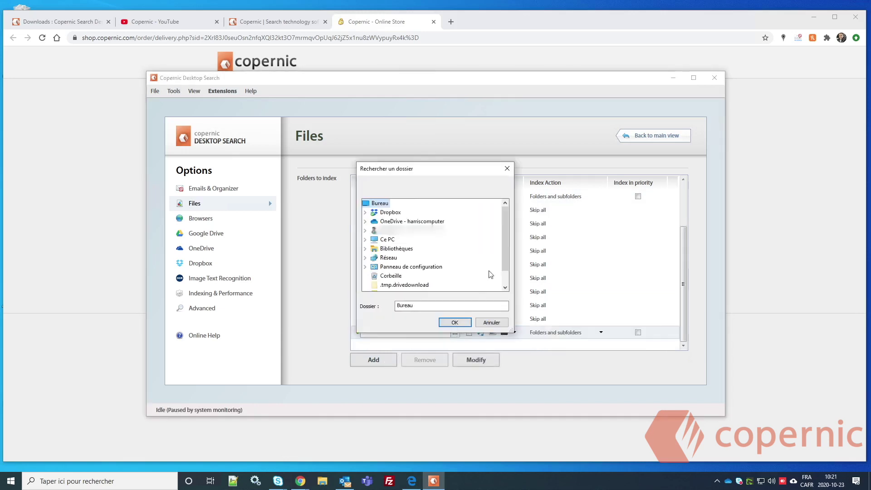
pyautogui.scroll(-1, 504, 241)
pyautogui.click(365, 221)
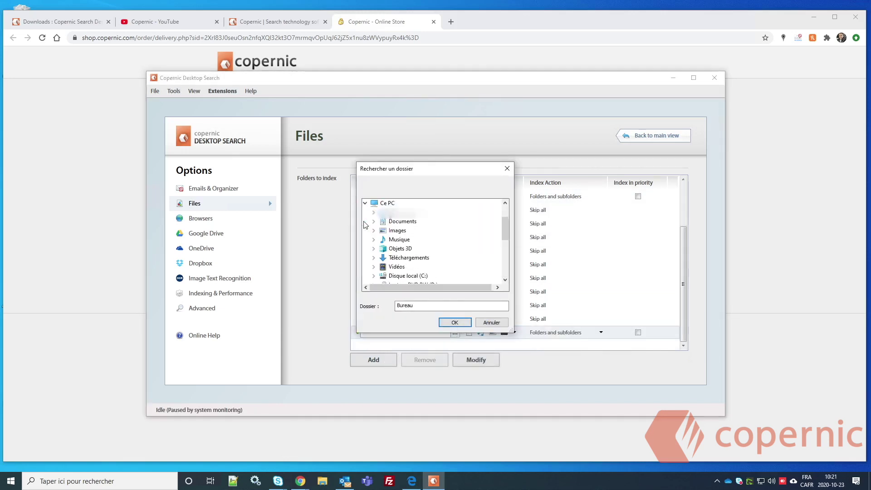
pyautogui.moveTo(504, 225); pyautogui.dragTo(502, 242)
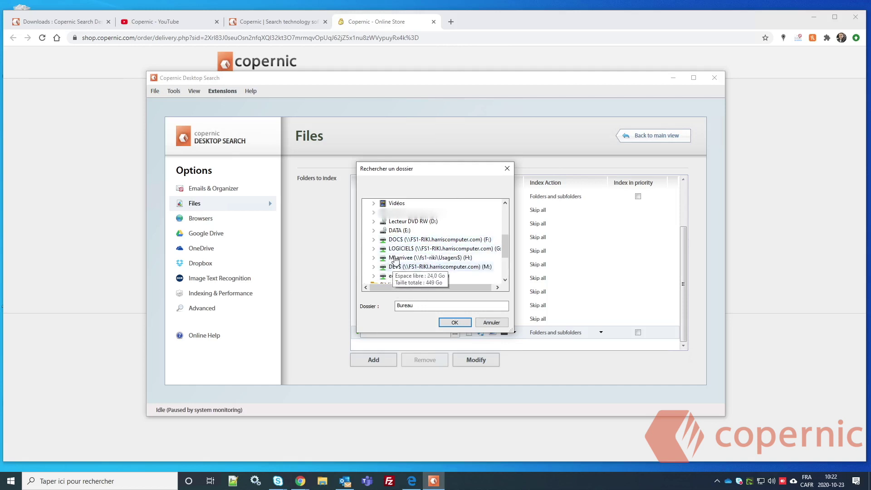
pyautogui.doubleClick(397, 276)
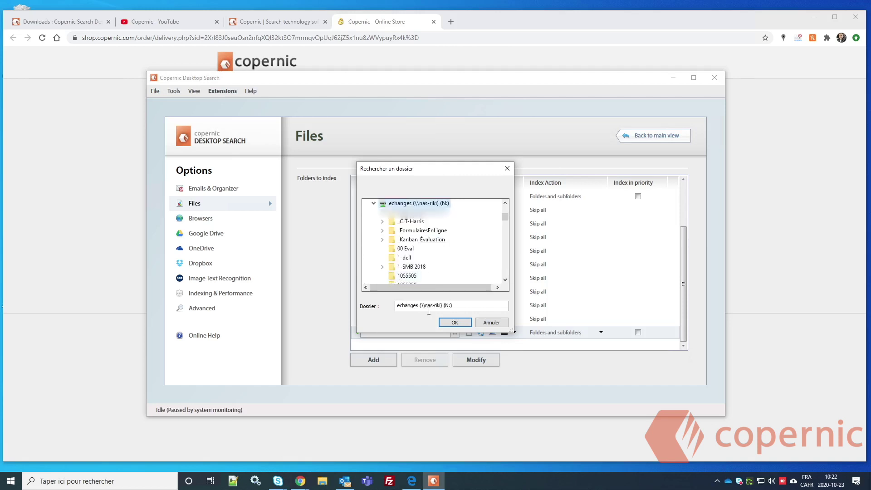
pyautogui.click(454, 323)
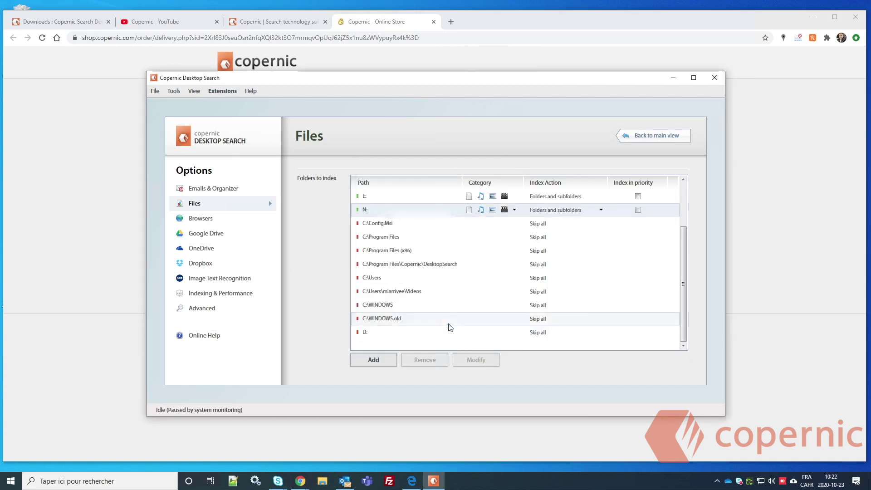
pyautogui.moveTo(684, 261); pyautogui.dragTo(682, 217)
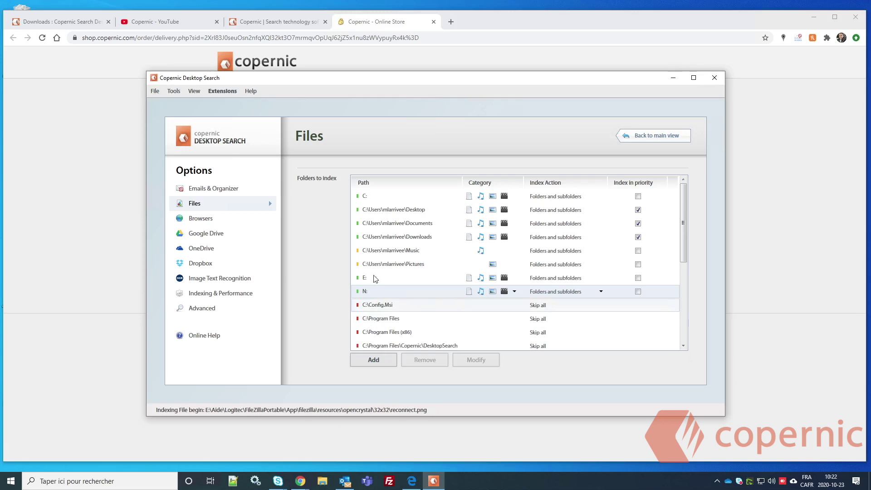
pyautogui.click(198, 219)
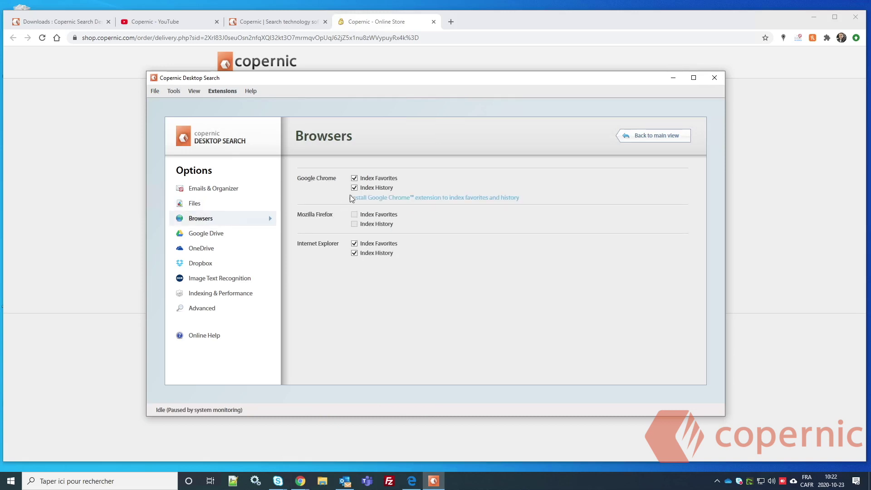
# Step: Uncheck Index Favorites and Index History for both Google Chrome and Internet Explorer
pyautogui.click(353, 177)
pyautogui.click(354, 252)
pyautogui.click(354, 243)
pyautogui.click(354, 187)
pyautogui.click(354, 178)
pyautogui.click(196, 236)
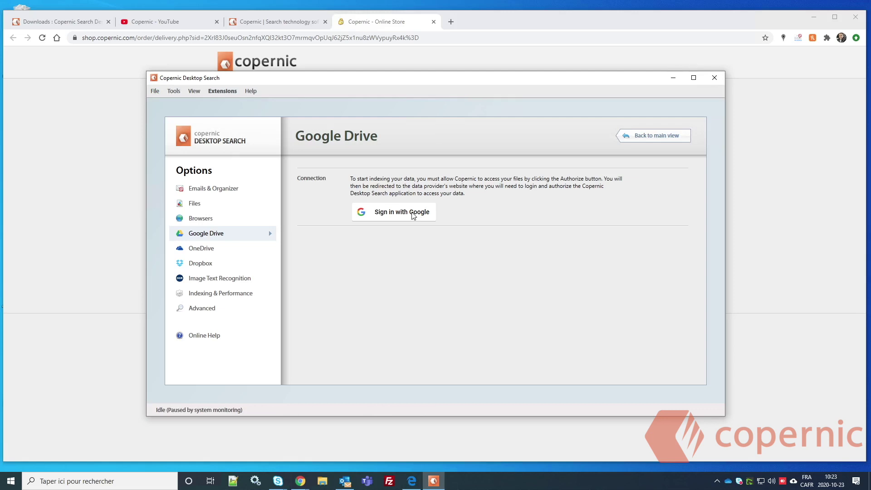
# Step: Look through the OneDrive and Dropbox connection pages, then show Image Text Recognition settings
pyautogui.click(200, 254)
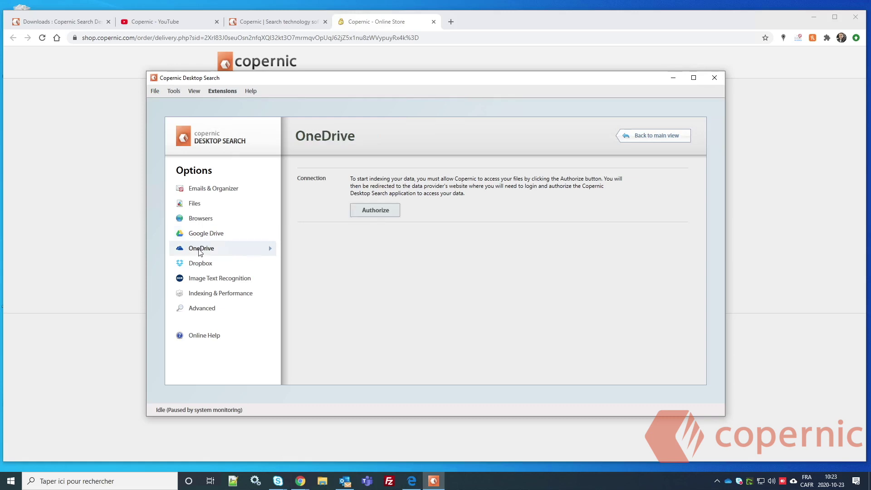
pyautogui.click(201, 264)
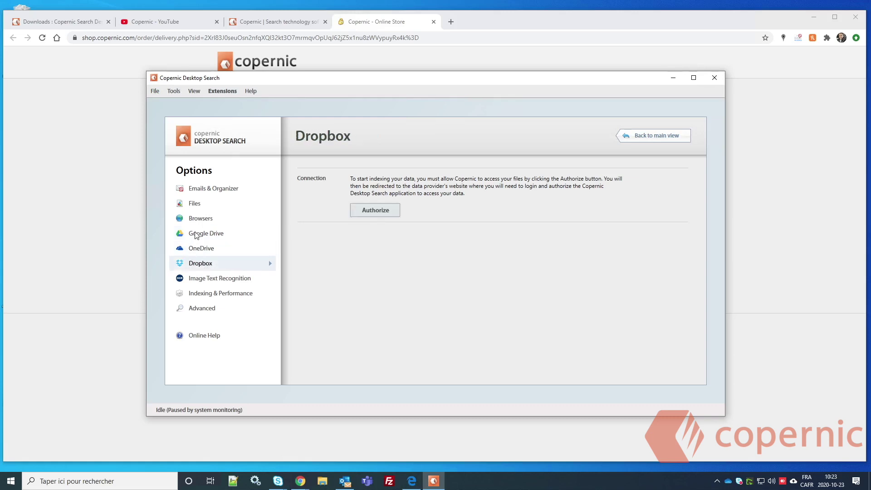
pyautogui.click(196, 282)
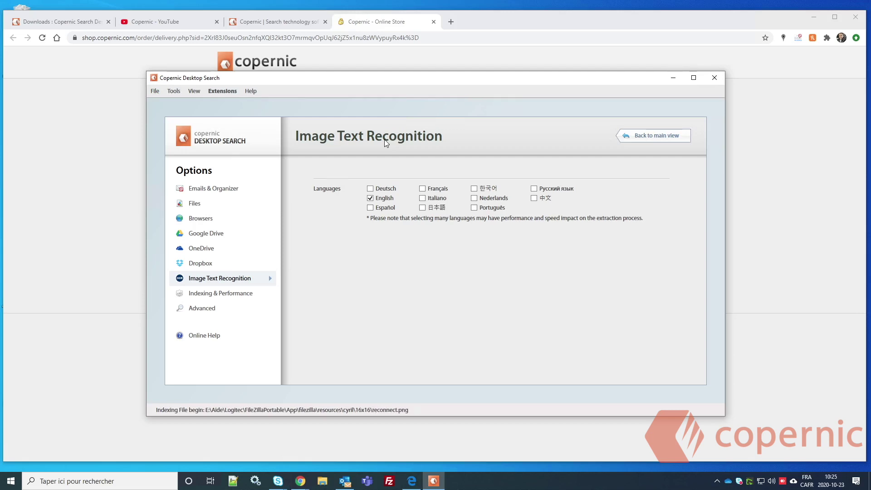
# Step: Show the Indexing & Performance options with files, pictures, music and videos refreshed every 4 days
pyautogui.click(194, 297)
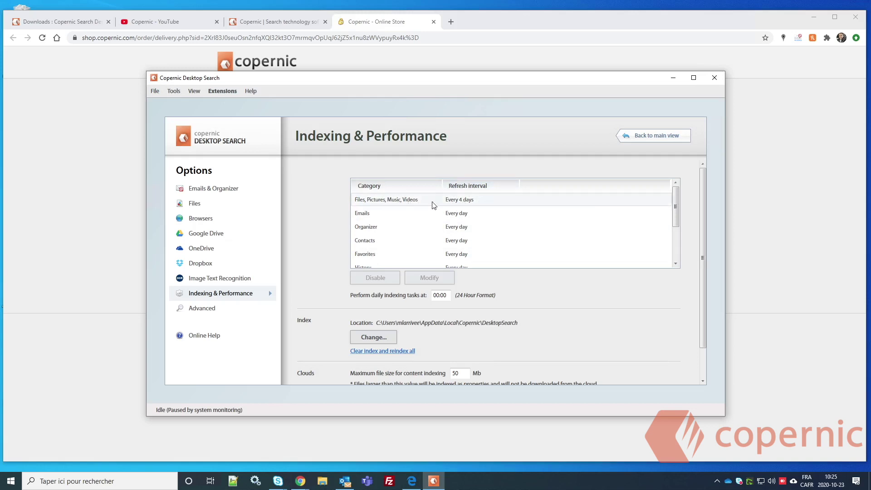
# Step: Change the Emails category refresh interval to every 3 days
pyautogui.click(462, 216)
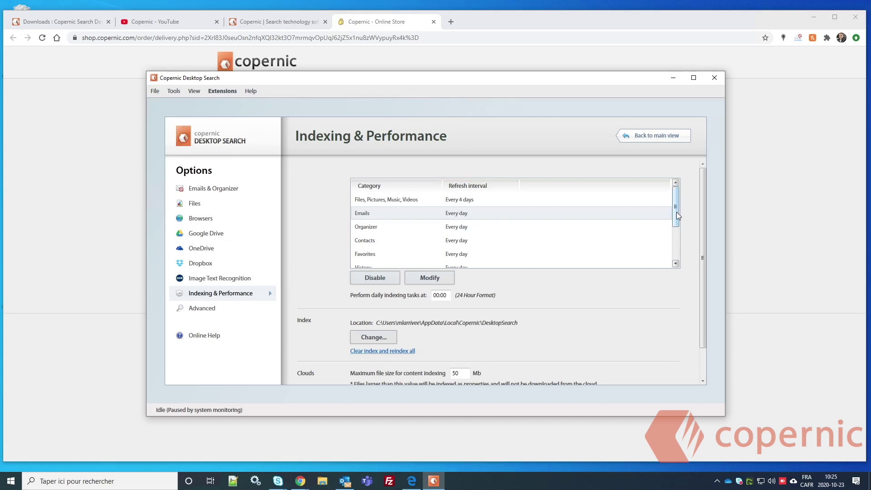
pyautogui.click(428, 277)
pyautogui.moveTo(244, 115); pyautogui.dragTo(467, 179)
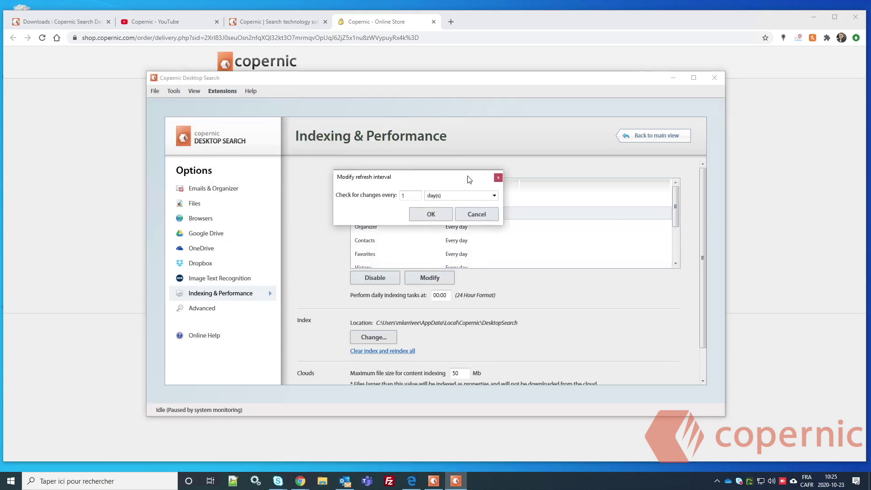
pyautogui.click(440, 196)
pyautogui.click(414, 197)
pyautogui.press('BackSpace')
pyautogui.write('3')
pyautogui.click(430, 213)
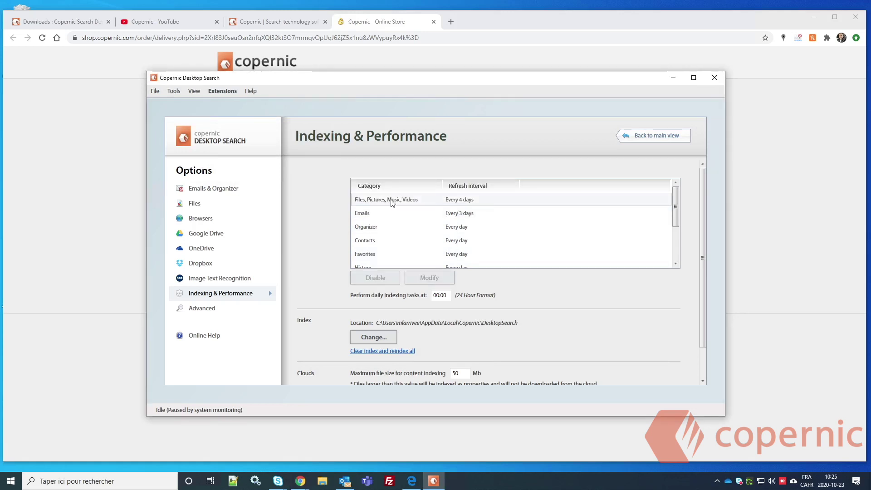
# Step: Set the Files, Pictures, Music, Videos category to refresh every 1 day instead of 4
pyautogui.click(405, 203)
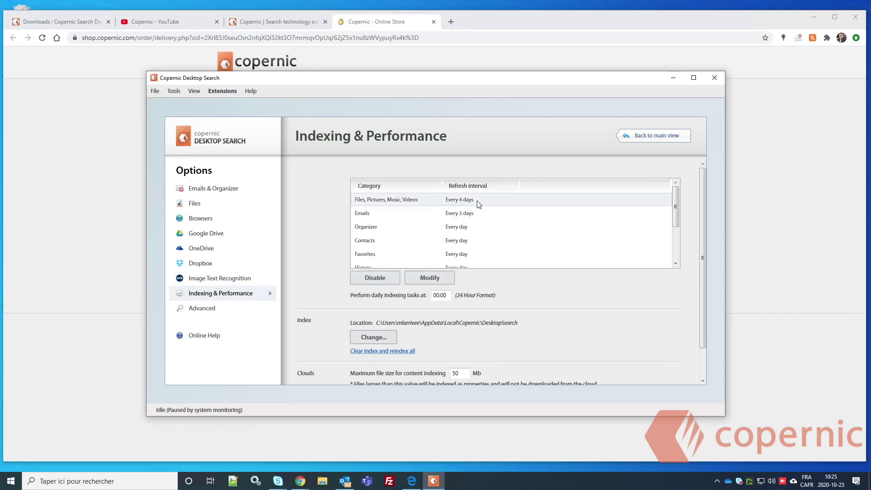
pyautogui.click(431, 277)
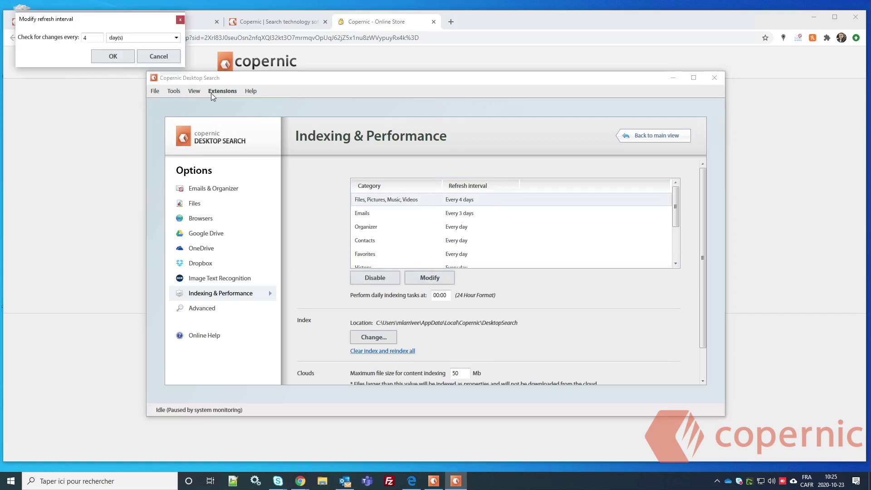
pyautogui.moveTo(144, 23); pyautogui.dragTo(468, 211)
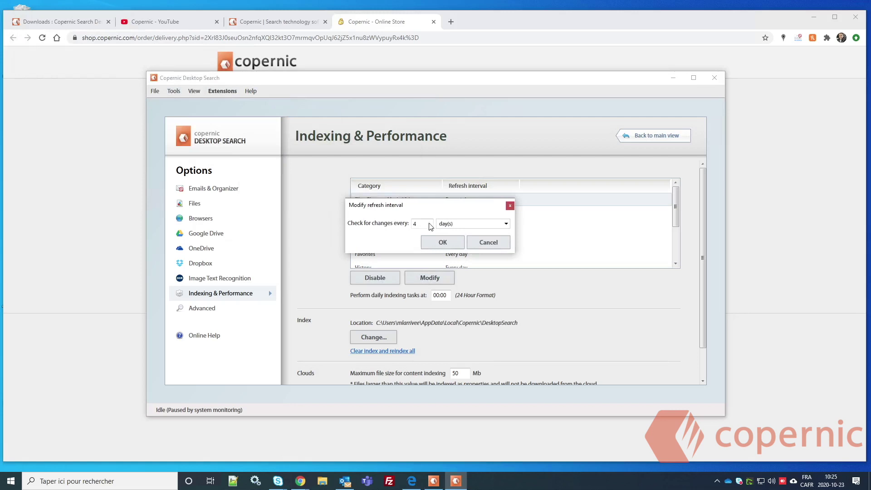
pyautogui.hotkey('shift', 'Home')
pyautogui.click(441, 242)
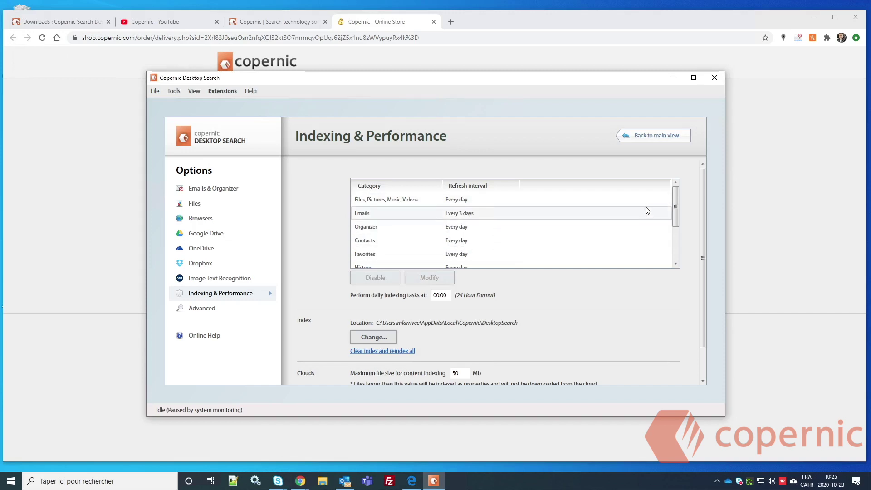
# Step: Disable refreshing for the History and Favorites categories
pyautogui.moveTo(676, 216); pyautogui.dragTo(678, 250)
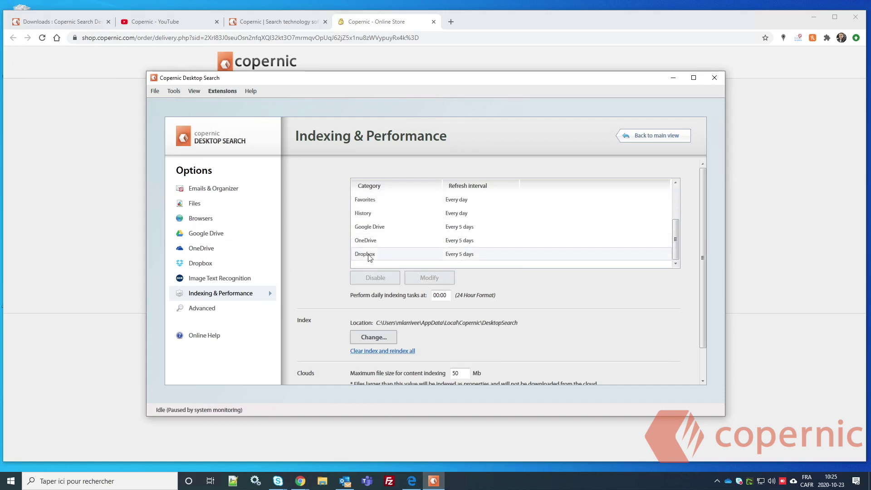
pyautogui.click(388, 216)
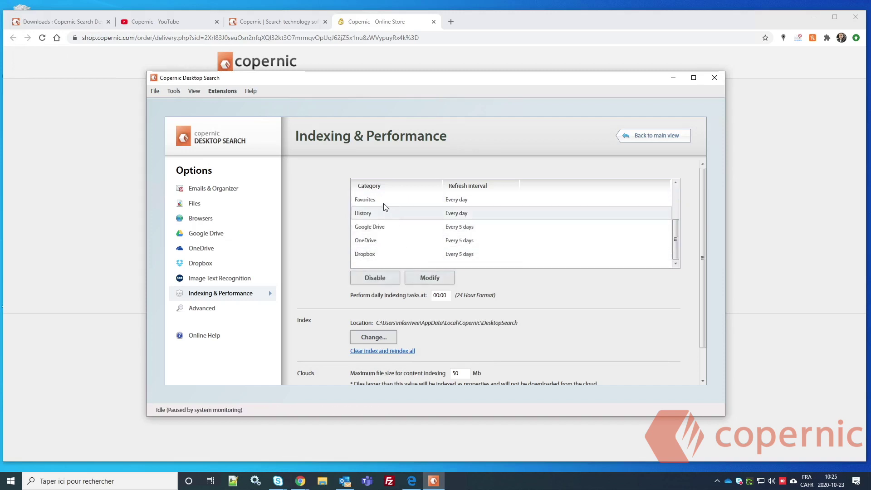
pyautogui.click(371, 279)
pyautogui.click(384, 200)
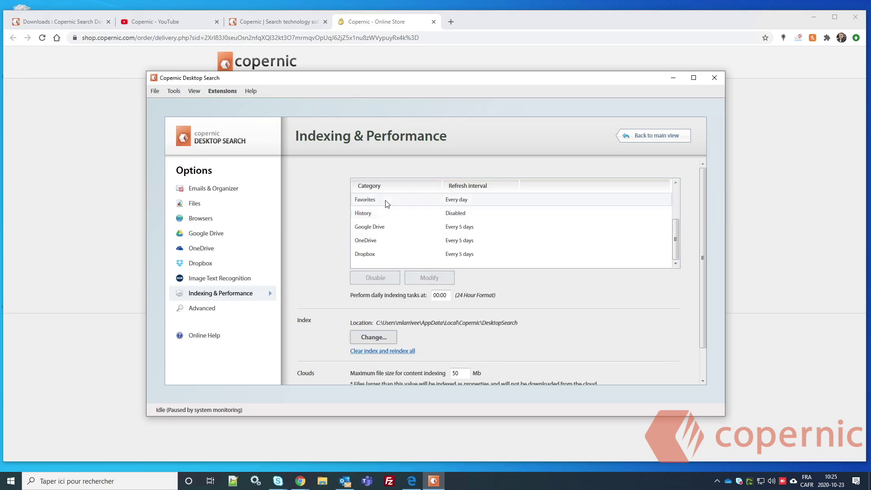
pyautogui.click(381, 278)
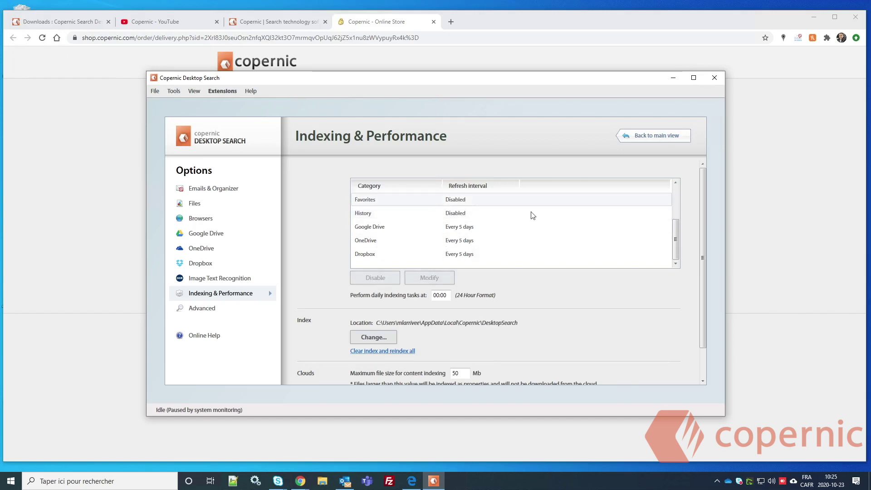
# Step: Check the daily indexing tasks time and leave it at 00:00
pyautogui.moveTo(675, 246); pyautogui.dragTo(673, 203)
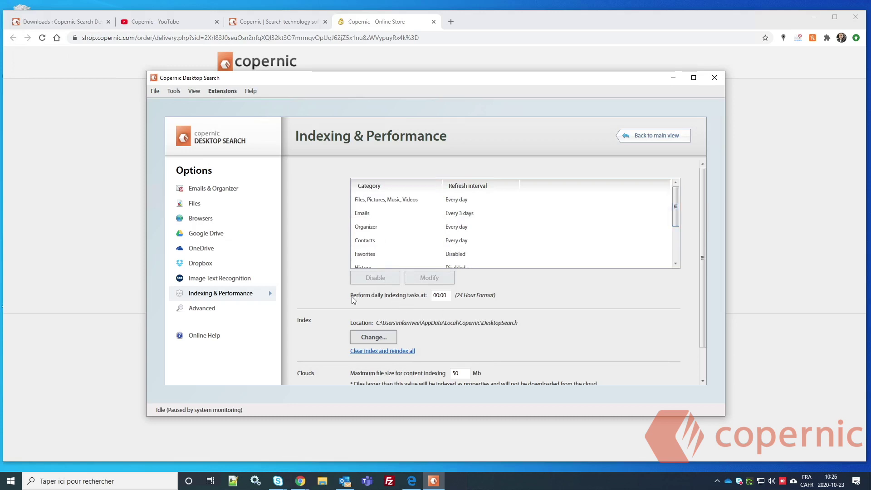
pyautogui.click(442, 295)
pyautogui.doubleClick(440, 295)
pyautogui.click(447, 295)
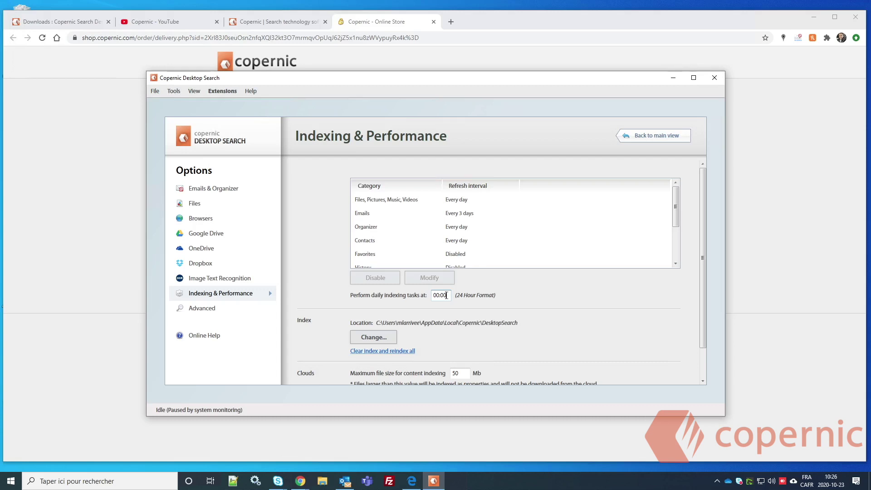
pyautogui.click(473, 201)
pyautogui.moveTo(703, 186); pyautogui.dragTo(700, 219)
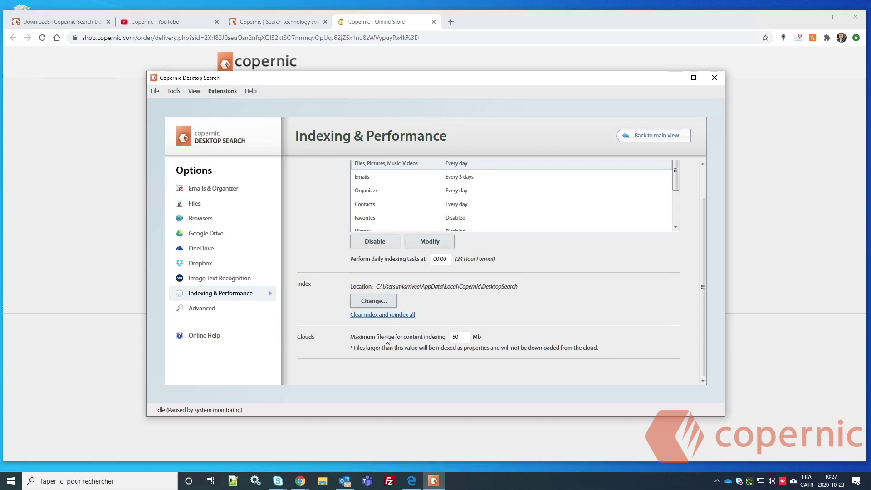
pyautogui.click(461, 338)
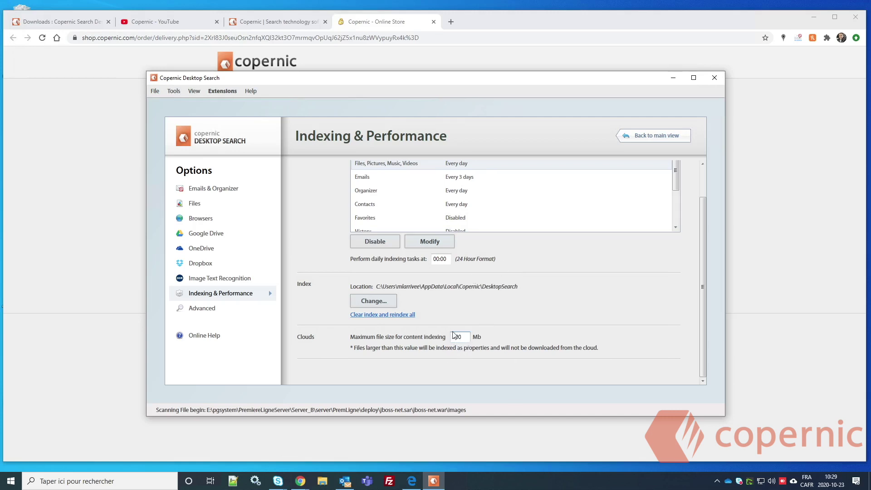
# Step: Go to the Advanced options and select the .log row in the File Types list
pyautogui.click(196, 310)
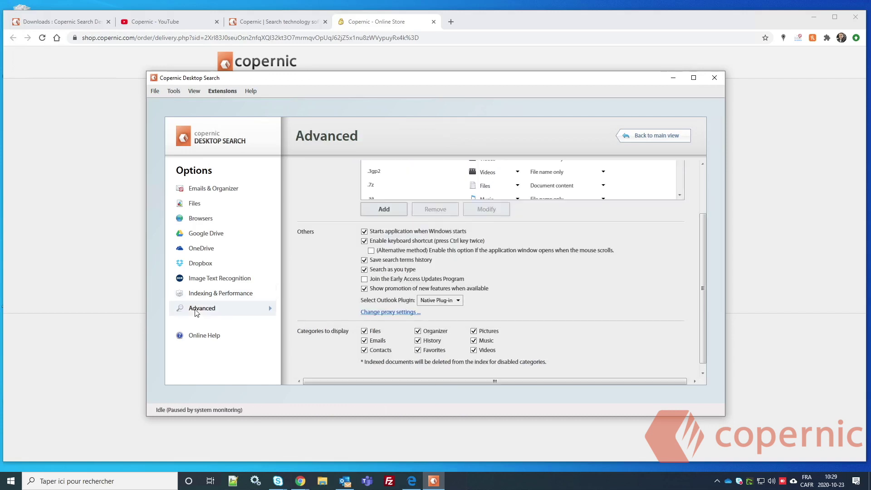
pyautogui.moveTo(702, 262); pyautogui.dragTo(703, 214)
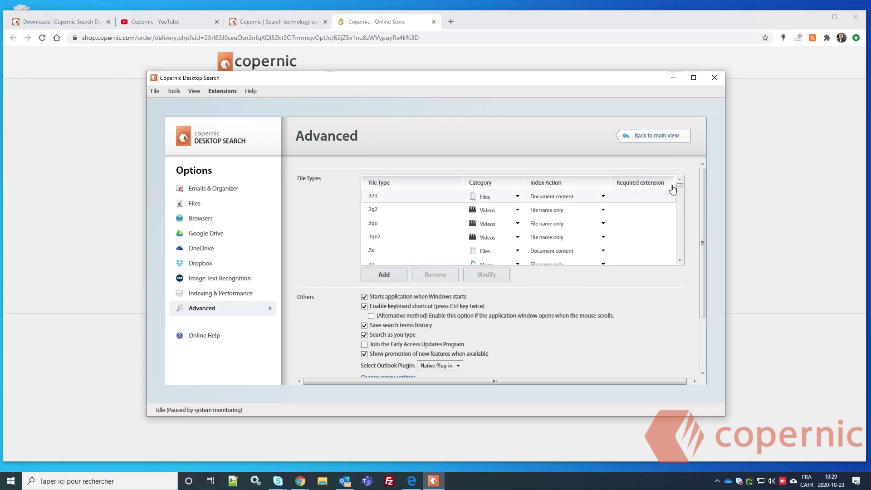
pyautogui.moveTo(679, 186); pyautogui.dragTo(683, 209)
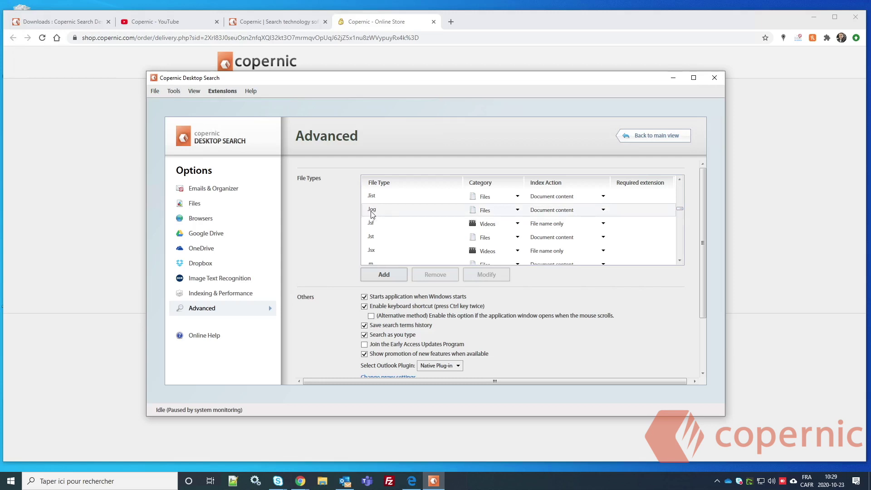
pyautogui.click(413, 213)
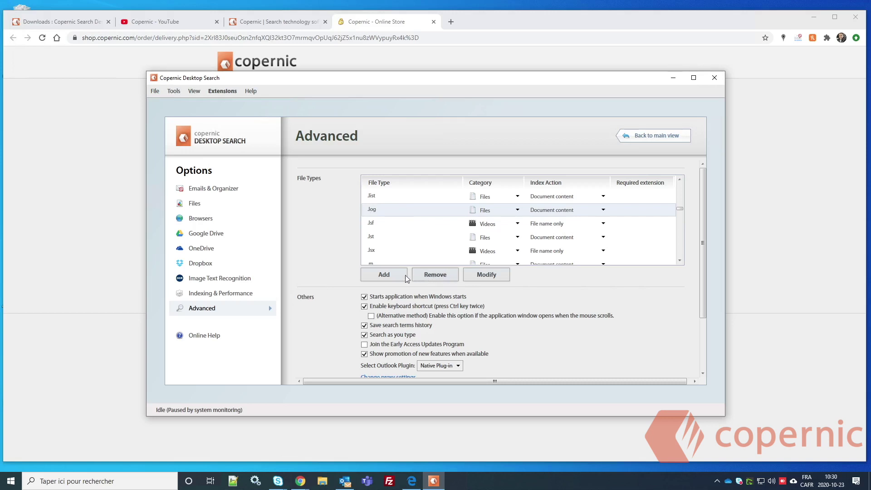
# Step: Add a .xyz file type with category Files and bring up its Index Action choices
pyautogui.click(388, 275)
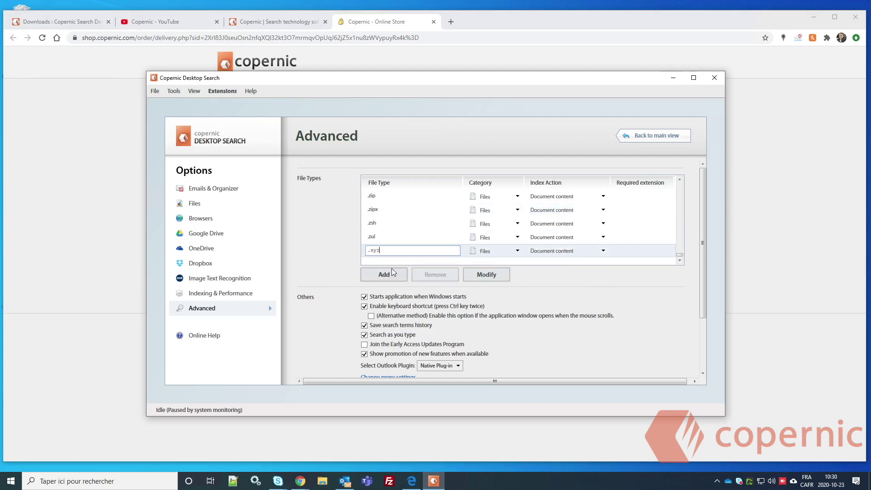
pyautogui.click(518, 251)
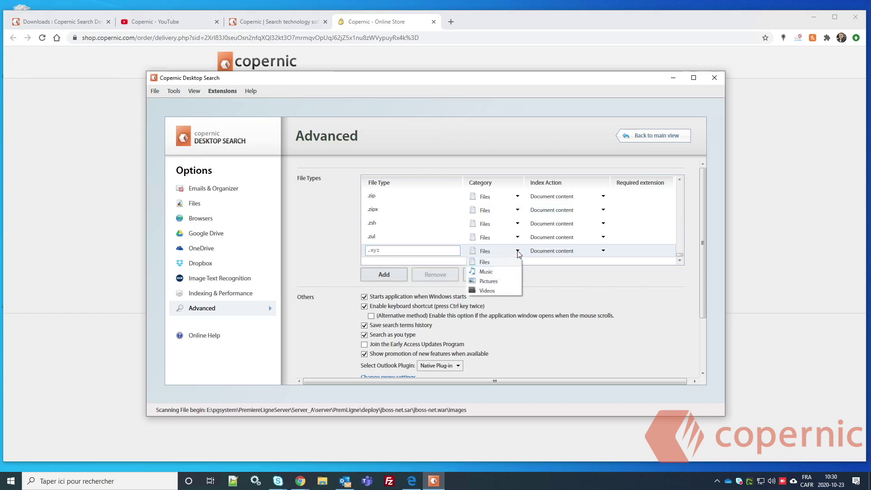
pyautogui.click(517, 252)
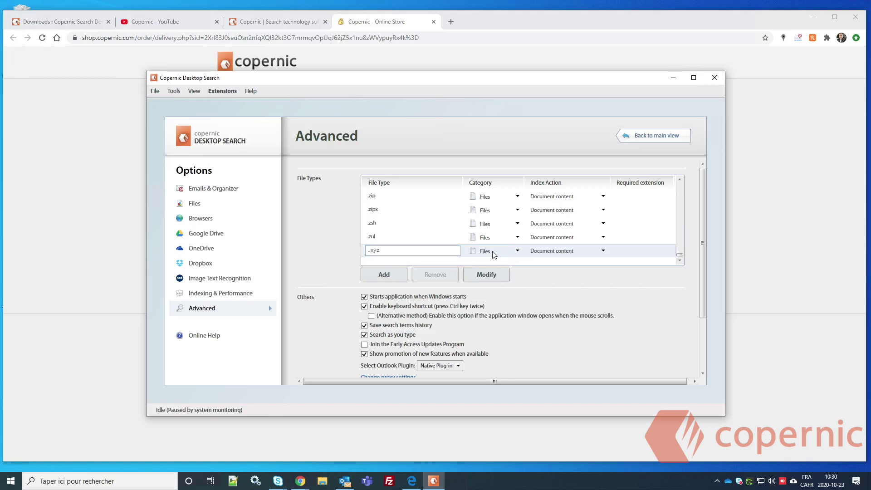
pyautogui.click(569, 251)
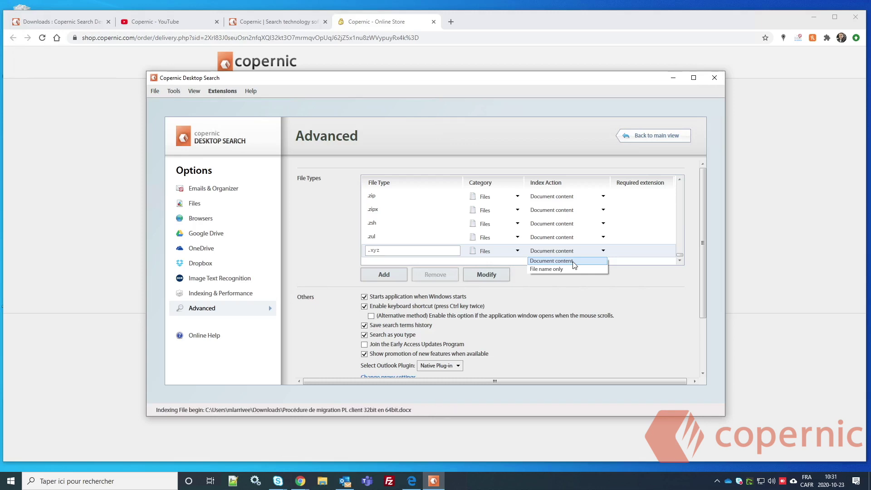
# Step: Keep Document content as the .xyz index action and scroll down to Categories to display
pyautogui.click(574, 266)
pyautogui.moveTo(703, 254); pyautogui.dragTo(706, 305)
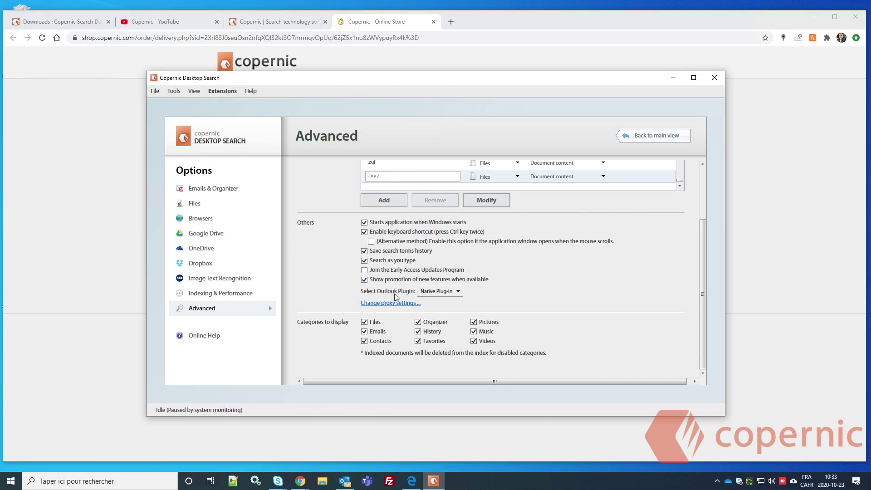
pyautogui.click(458, 292)
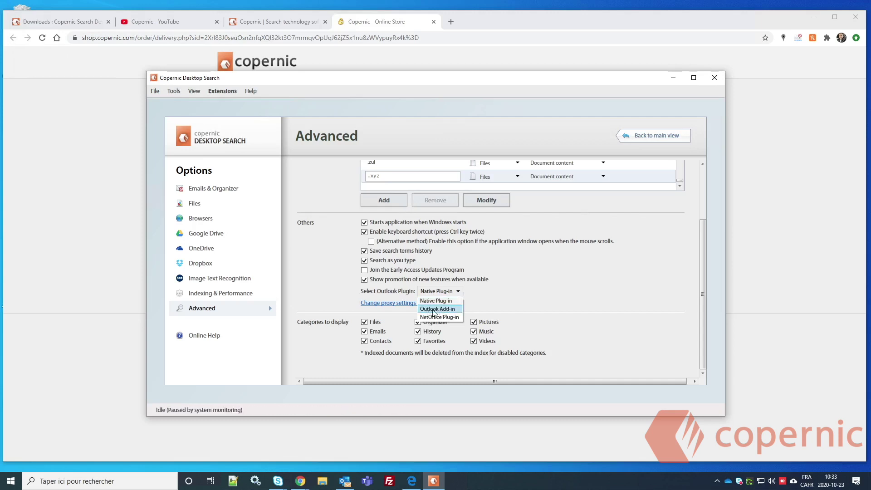
pyautogui.click(469, 304)
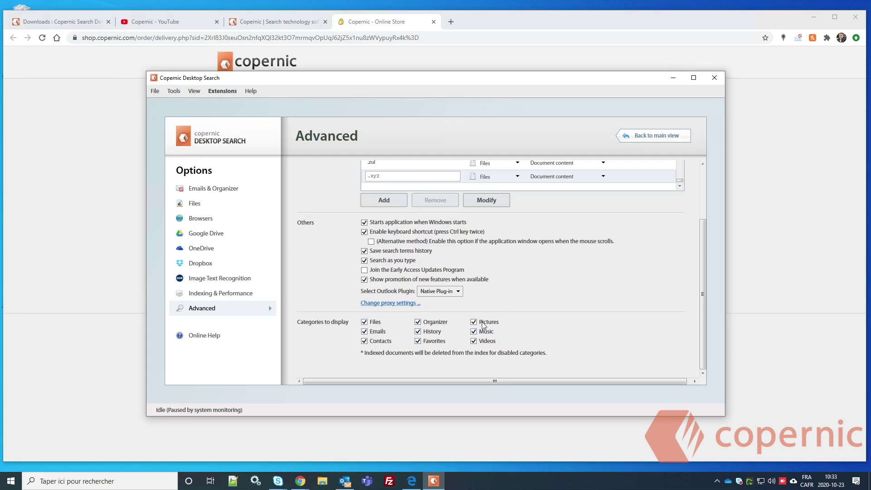
# Step: Turn Contacts, History and Favorites display off and back on, then go back to the main view
pyautogui.click(364, 340)
pyautogui.click(418, 332)
pyautogui.click(417, 341)
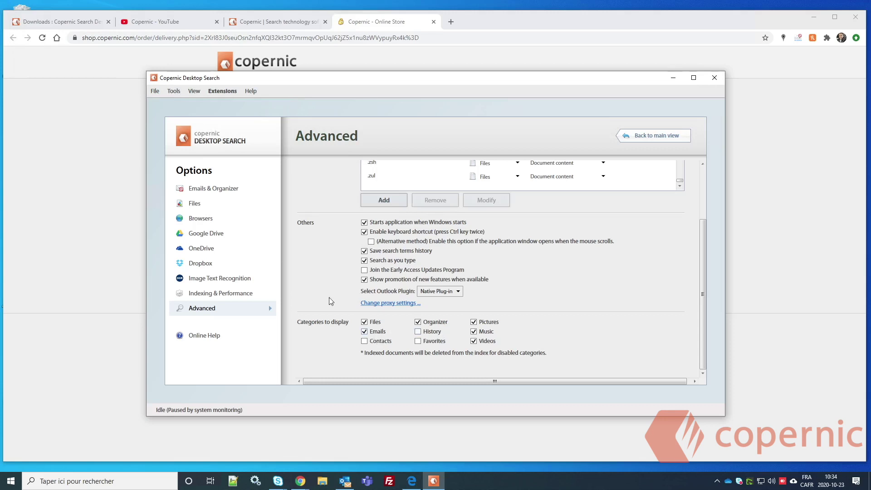
pyautogui.click(370, 341)
pyautogui.click(421, 341)
pyautogui.click(425, 331)
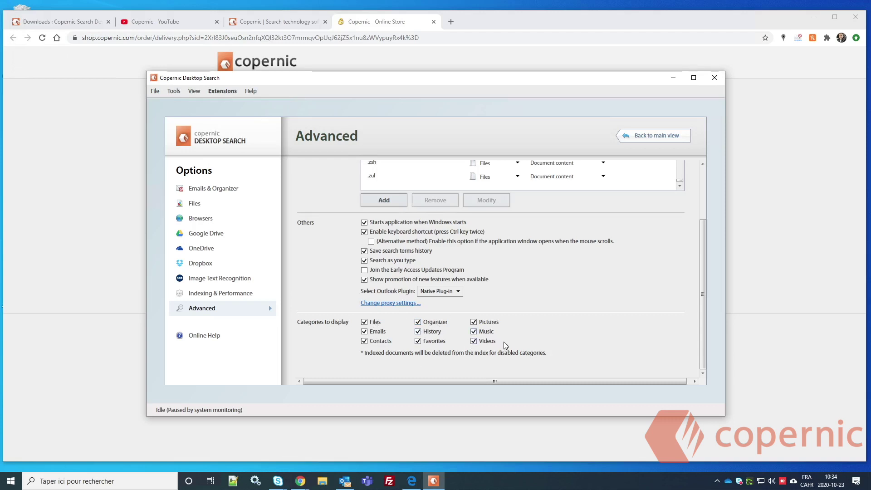
pyautogui.click(649, 136)
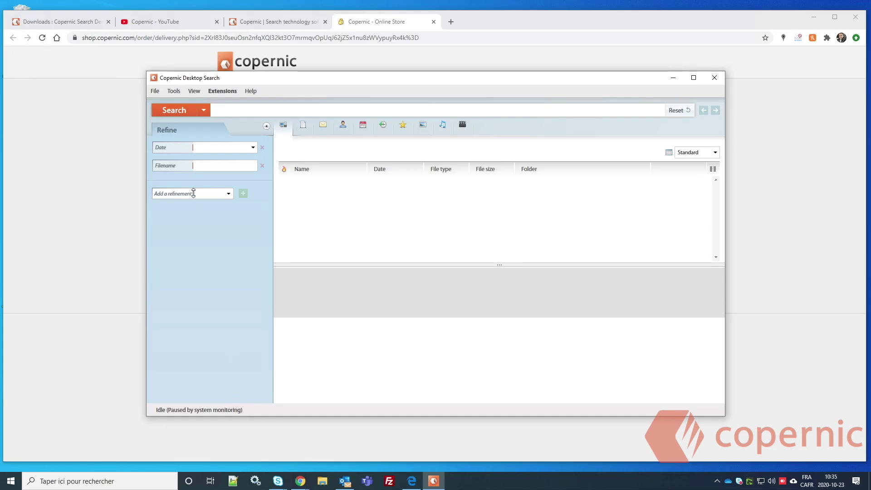
# Step: Set Tools > Indexing Performance to Unrestricted (use all computer resources)
pyautogui.click(173, 91)
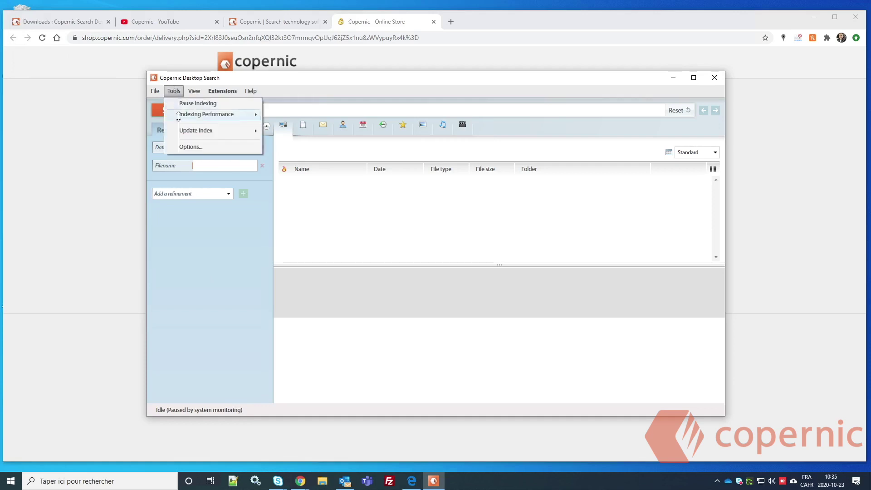
pyautogui.moveTo(178, 116)
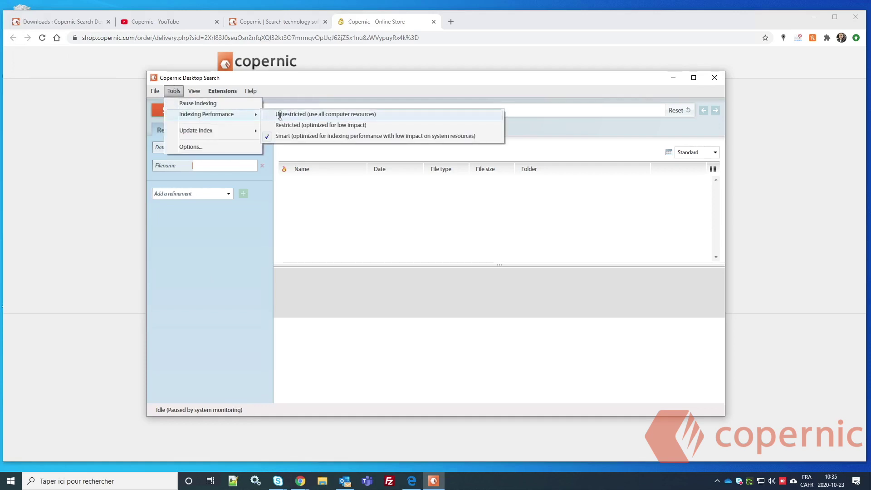
pyautogui.click(382, 115)
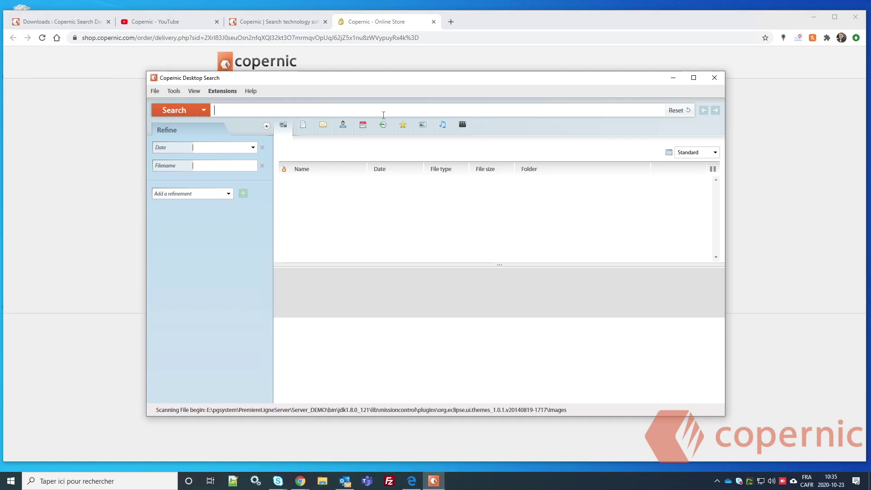
# Step: Check that indexing performance is still Unrestricted, leaving it unchanged
pyautogui.click(383, 115)
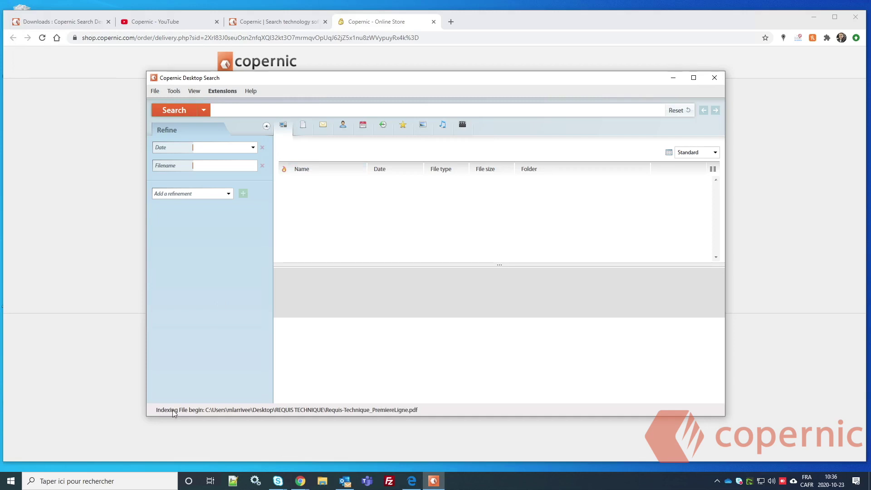
pyautogui.click(172, 94)
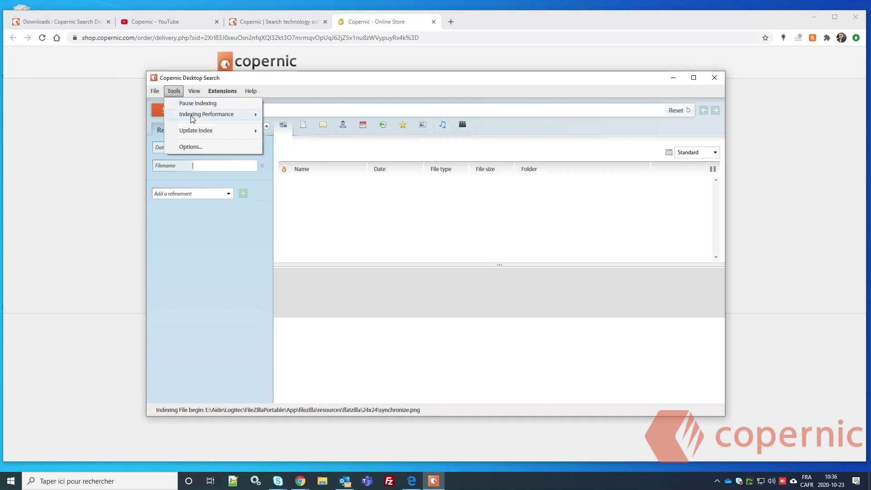
pyautogui.moveTo(190, 115)
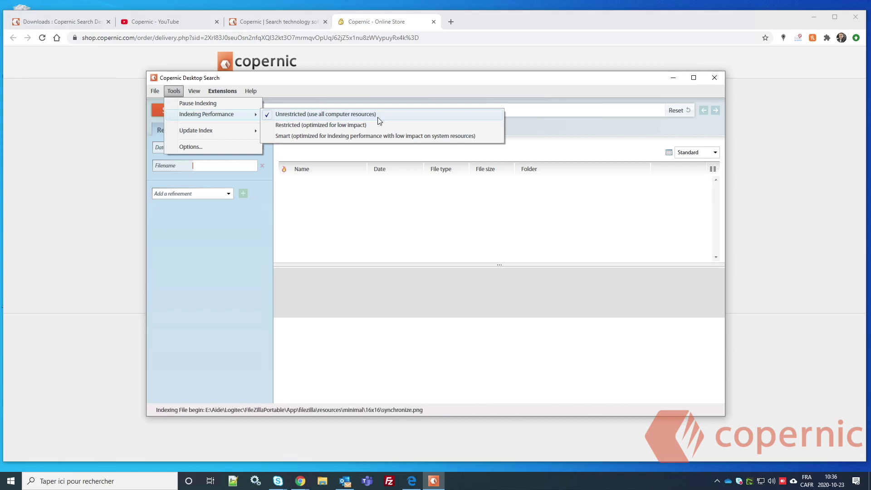
pyautogui.click(297, 84)
pyautogui.click(193, 91)
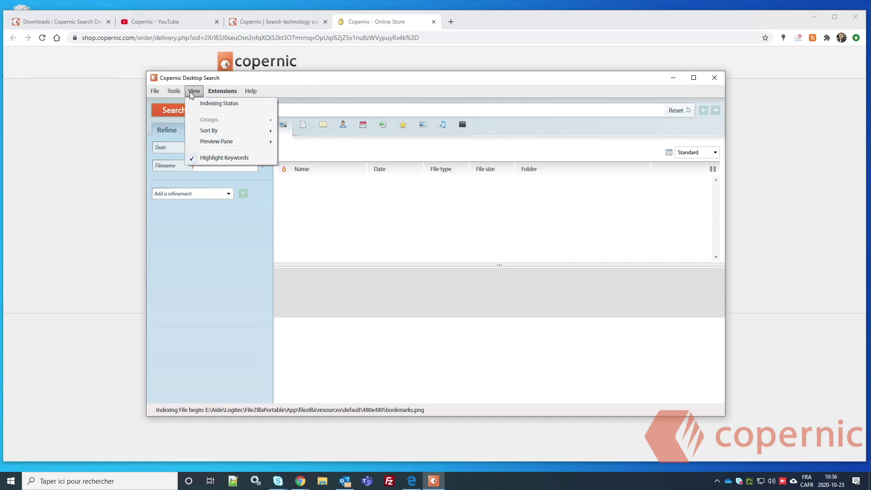
# Step: Show and then hide the Indexing Status log, then launch Help Contents
pyautogui.click(248, 105)
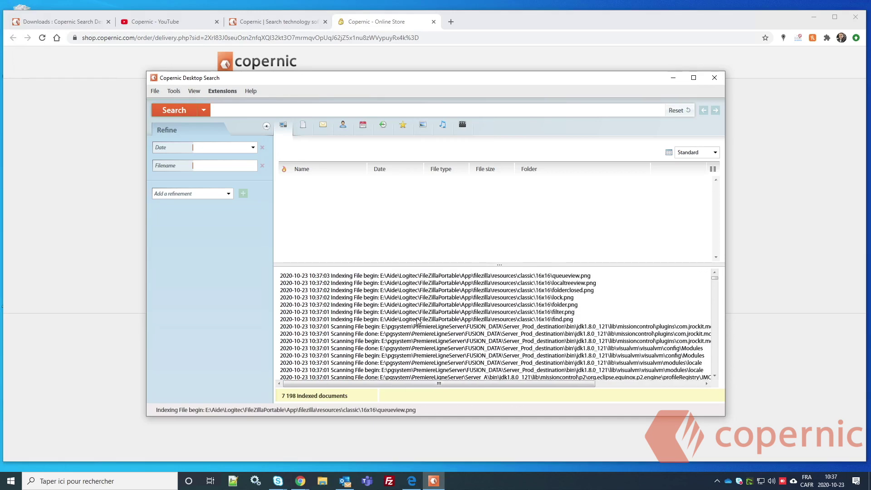
pyautogui.click(194, 91)
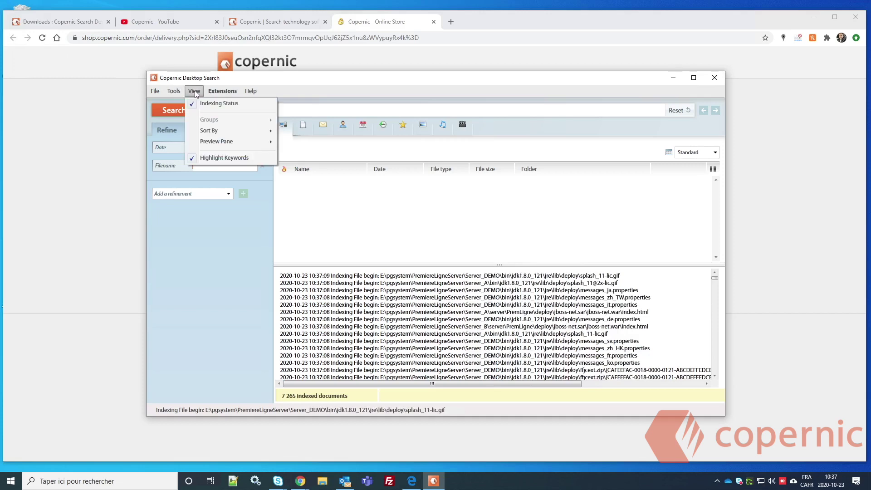
pyautogui.click(218, 104)
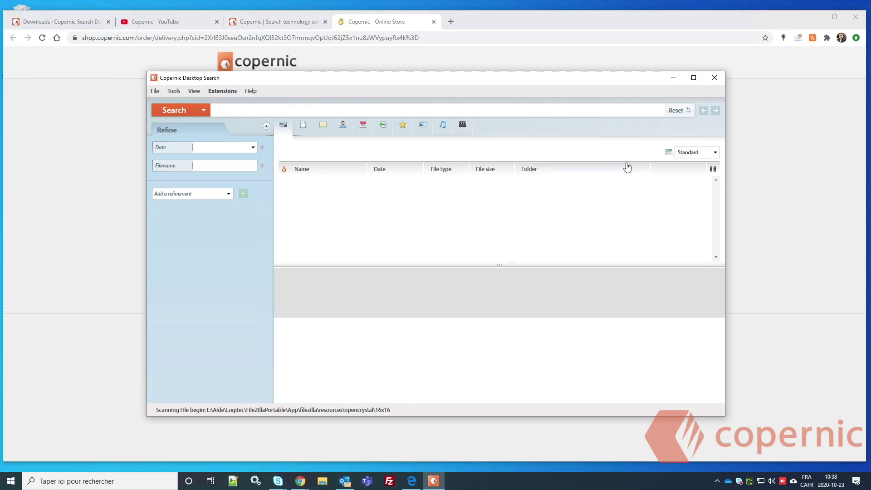
pyautogui.click(250, 91)
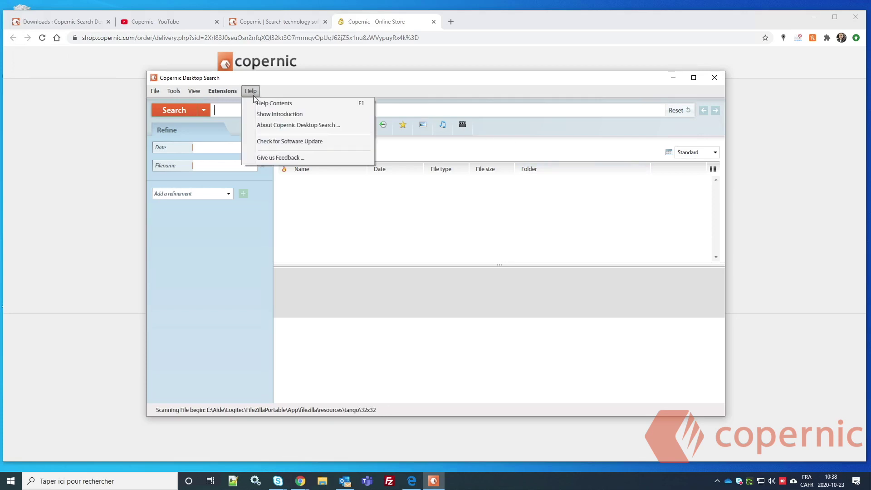
pyautogui.click(304, 104)
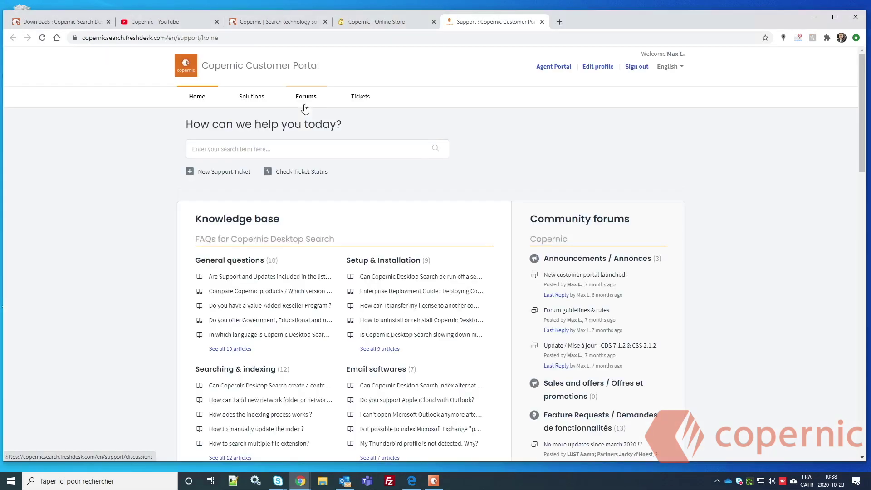
# Step: Bring the Copernic Desktop Search window back in front of the Customer Portal page
pyautogui.click(435, 482)
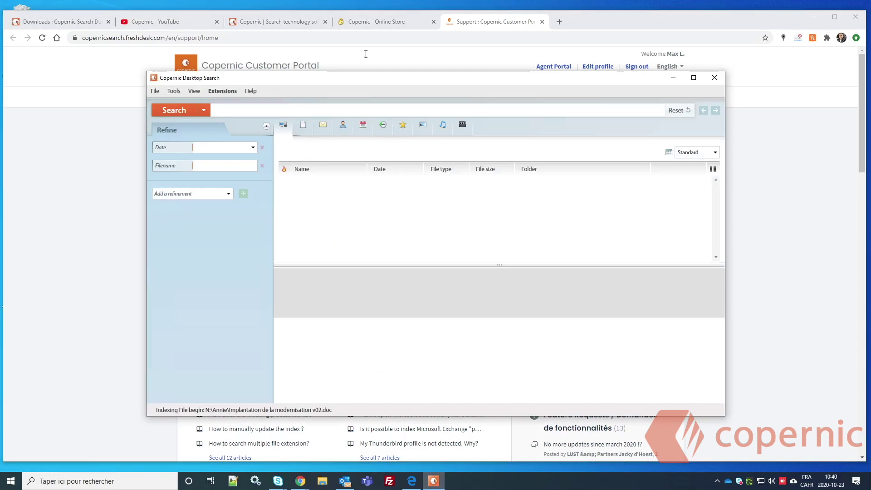